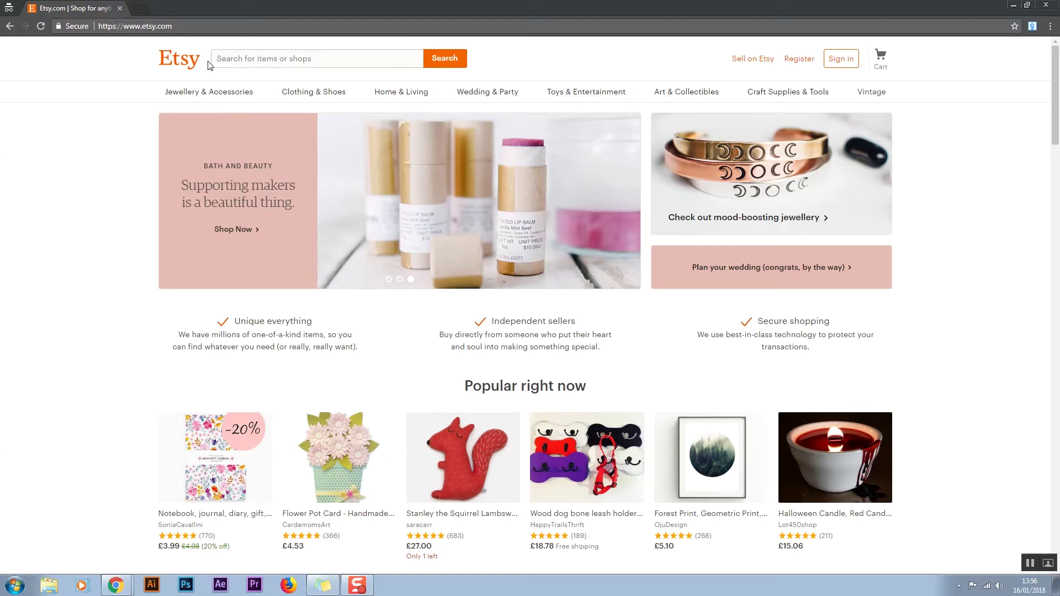
- Open the Sell on Etsy page and start opening an Etsy shop to bring up account registration
{"action": "left_click", "coordinate": [738, 63]}
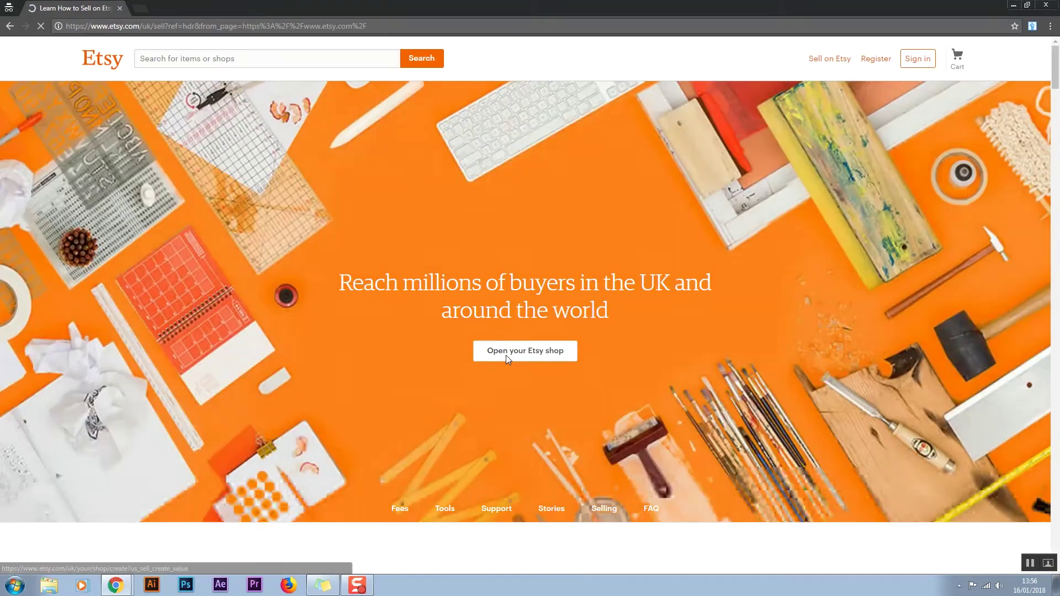
{"action": "left_click", "coordinate": [506, 356]}
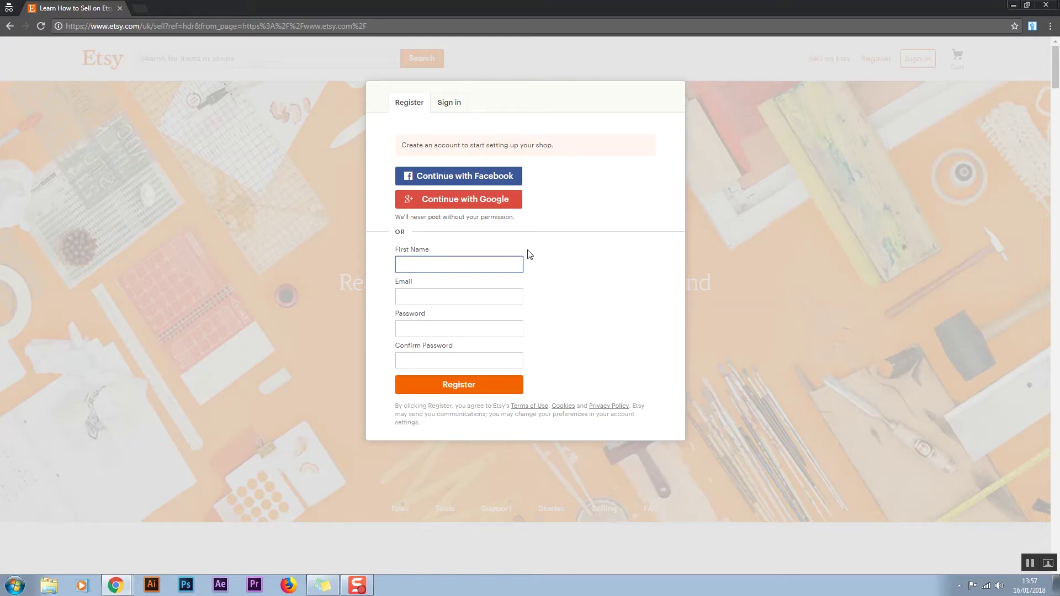
- Review the billing setup requirements and accepted card types in the Etsy Help article on opening a shop
{"action": "left_click", "coordinate": [145, 4]}
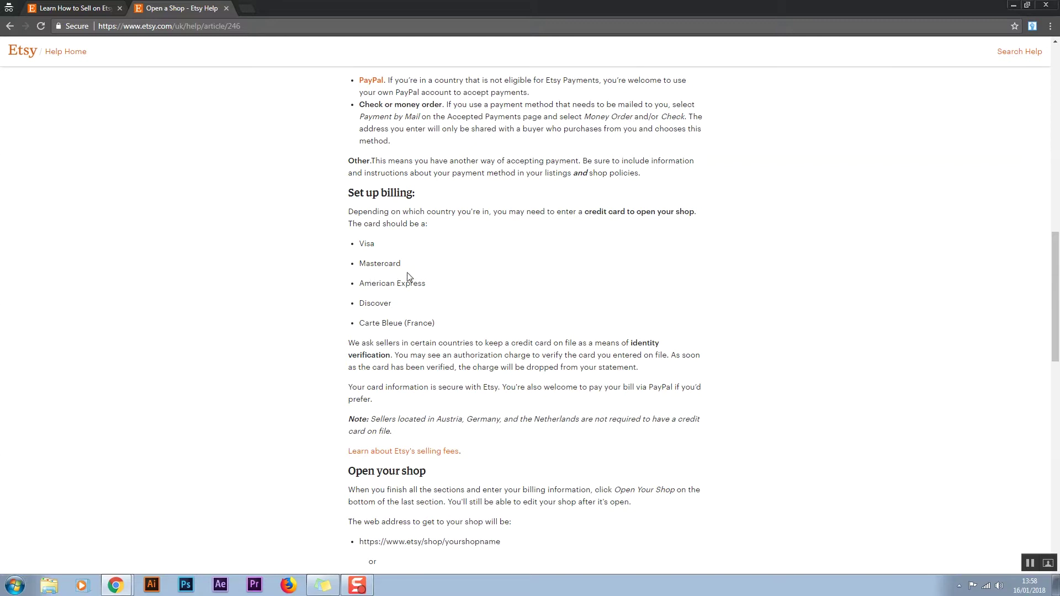
{"action": "left_click_drag", "start_coordinate": [346, 216], "coordinate": [372, 228]}
{"action": "triple_click", "coordinate": [384, 224]}
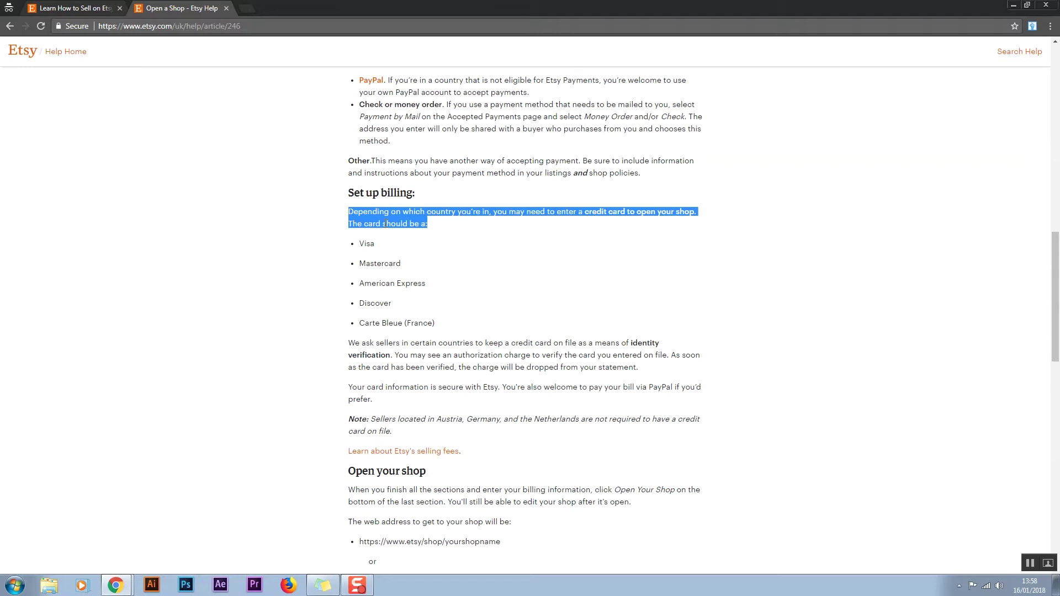
{"action": "left_click", "coordinate": [384, 227]}
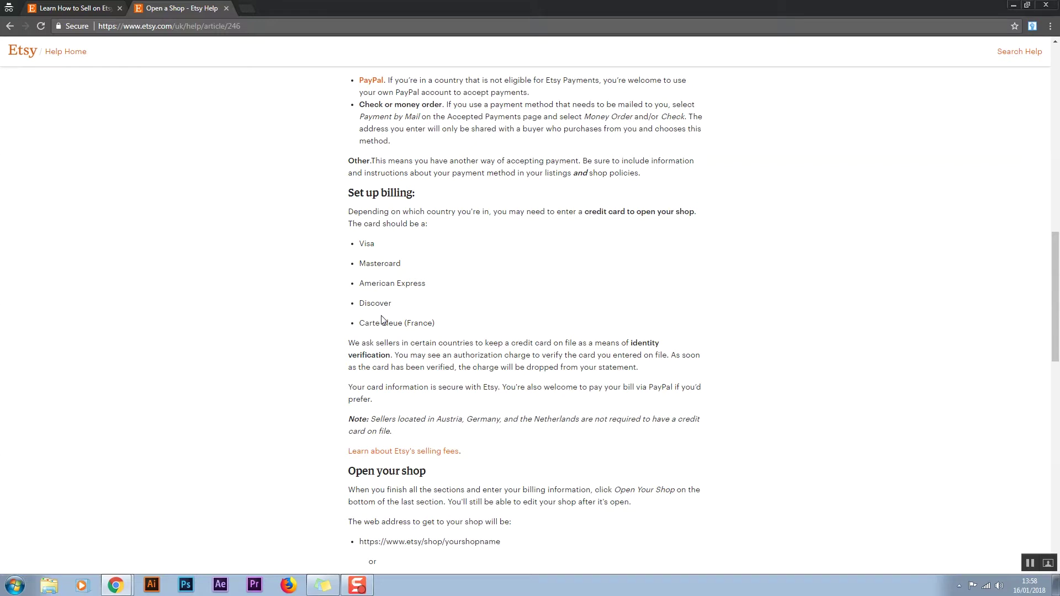
{"action": "scroll", "coordinate": [458, 270], "scroll_direction": "up", "scroll_amount": 1}
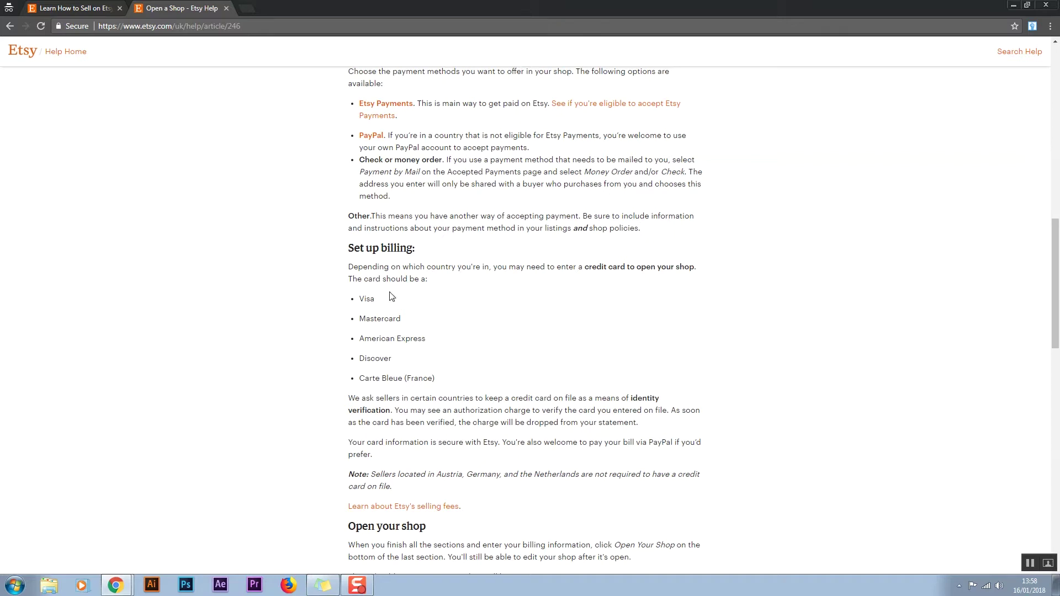
{"action": "double_click", "coordinate": [367, 298]}
{"action": "left_click", "coordinate": [424, 305]}
- Switch to the browser window with the signed-in Etsy and Printful accounts and look over both sites
{"action": "key", "text": "alt+Tab"}
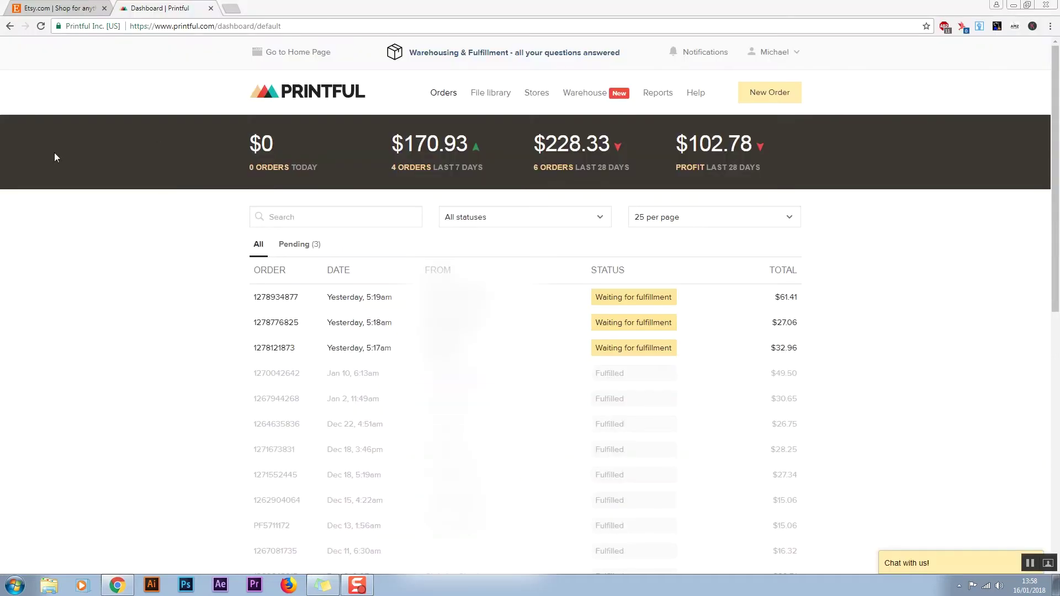
{"action": "left_click", "coordinate": [78, 8]}
{"action": "left_click", "coordinate": [150, 6]}
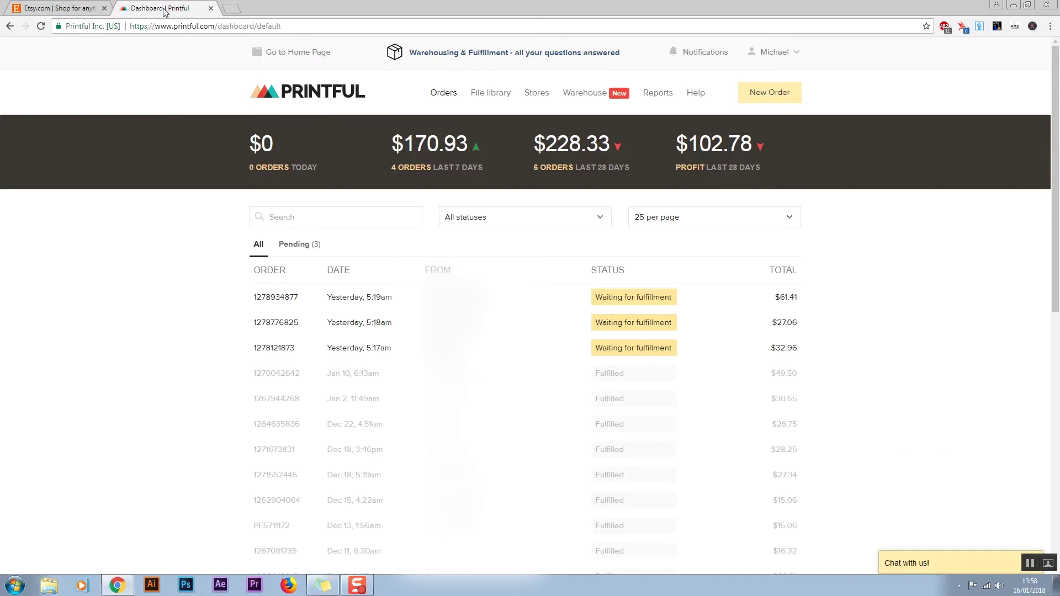
{"action": "left_click", "coordinate": [70, 7]}
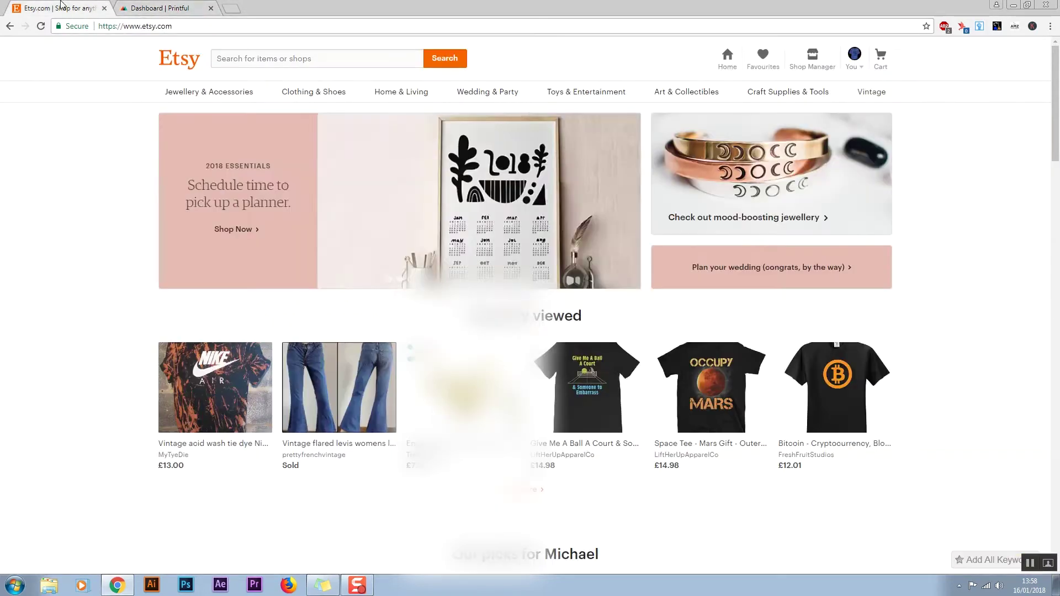
{"action": "key", "text": "ctrl+Tab"}
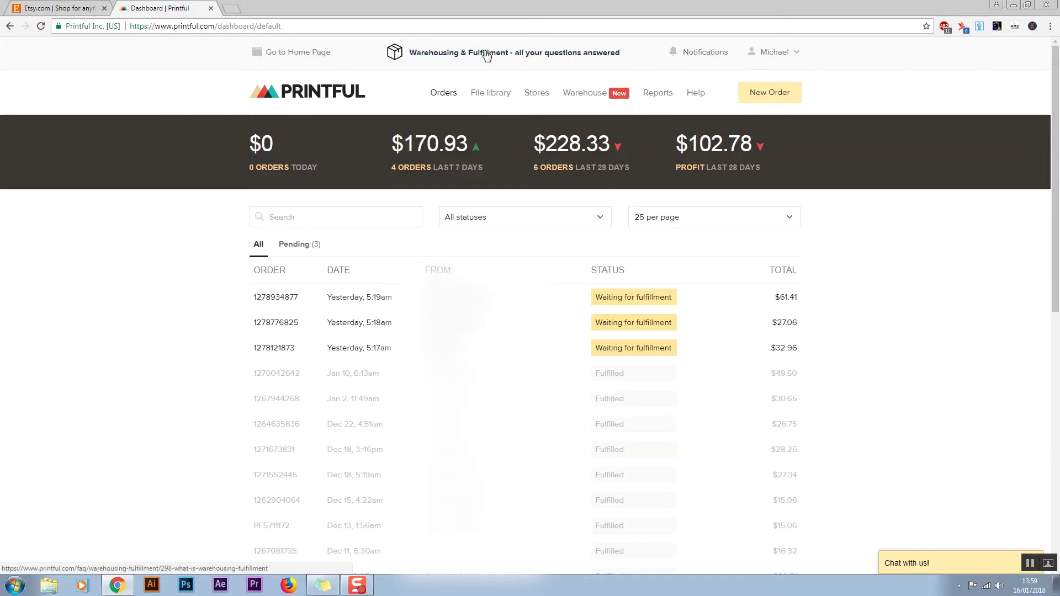
- Go to the Printful home page and open the account's Stores page
{"action": "left_click", "coordinate": [317, 55]}
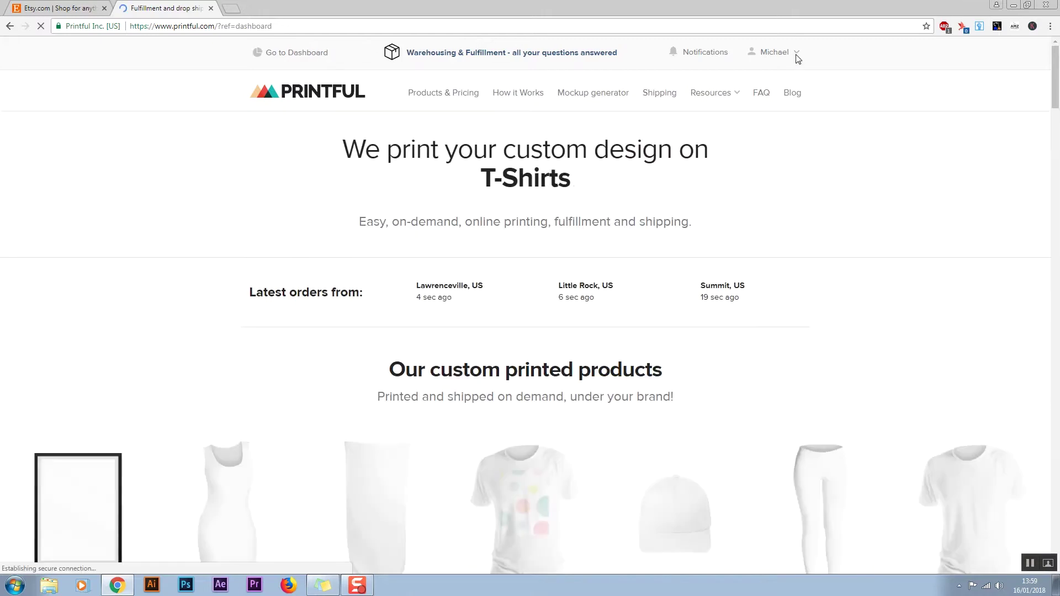
{"action": "left_click", "coordinate": [797, 55]}
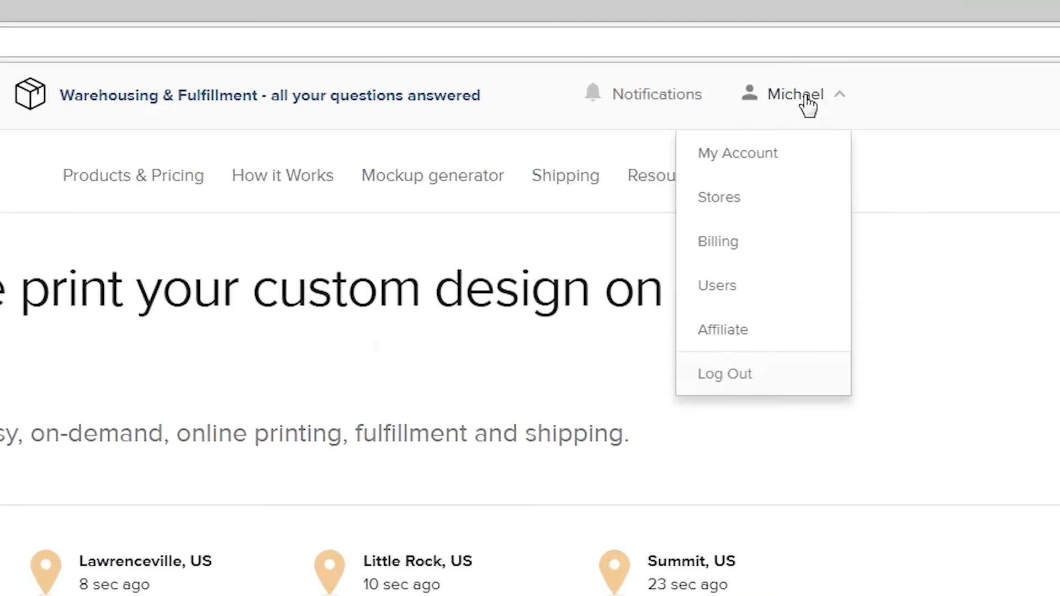
{"action": "left_click", "coordinate": [723, 200]}
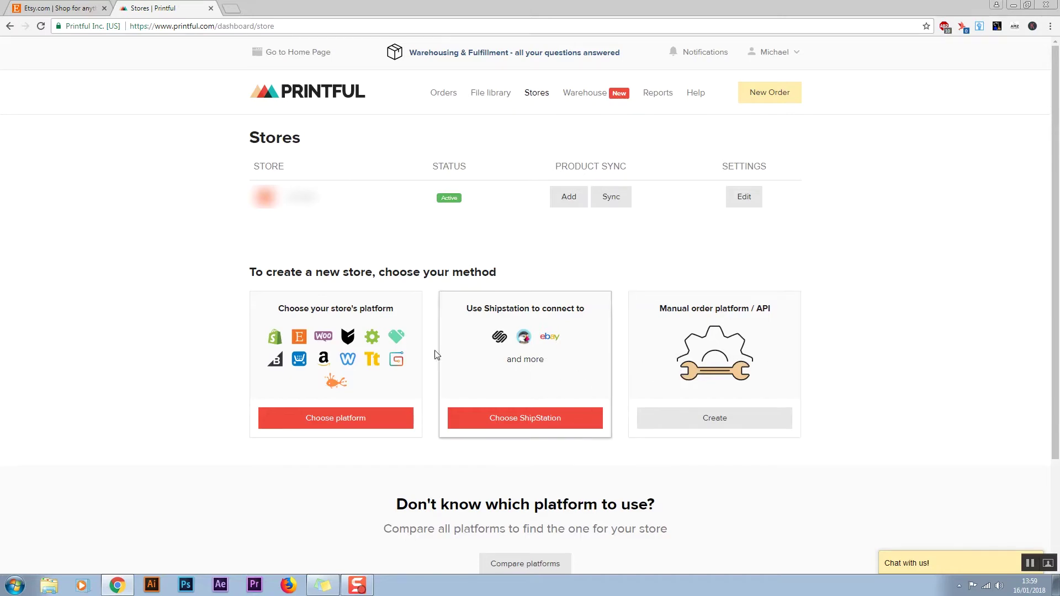
- Choose Etsy as the e-commerce platform to connect to Printful
{"action": "left_click", "coordinate": [348, 361]}
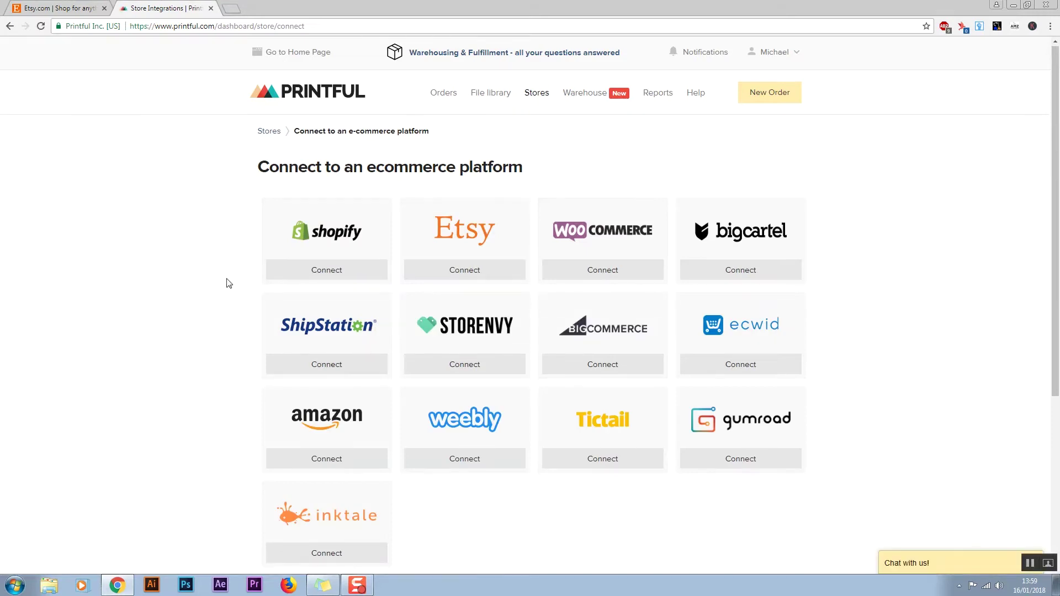
{"action": "scroll", "coordinate": [227, 281], "scroll_direction": "down", "scroll_amount": 2}
{"action": "scroll", "coordinate": [227, 282], "scroll_direction": "up", "scroll_amount": 2}
{"action": "left_click", "coordinate": [473, 278]}
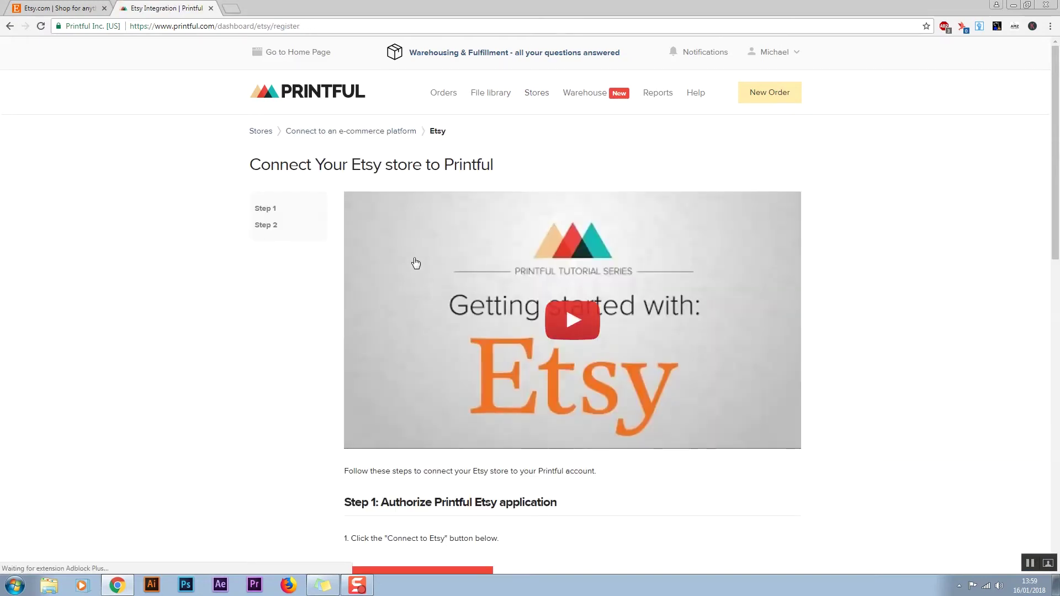
- Connect Printful to Etsy and allow the application access to the signed-in Etsy account
{"action": "scroll", "coordinate": [416, 263], "scroll_direction": "down", "scroll_amount": 4}
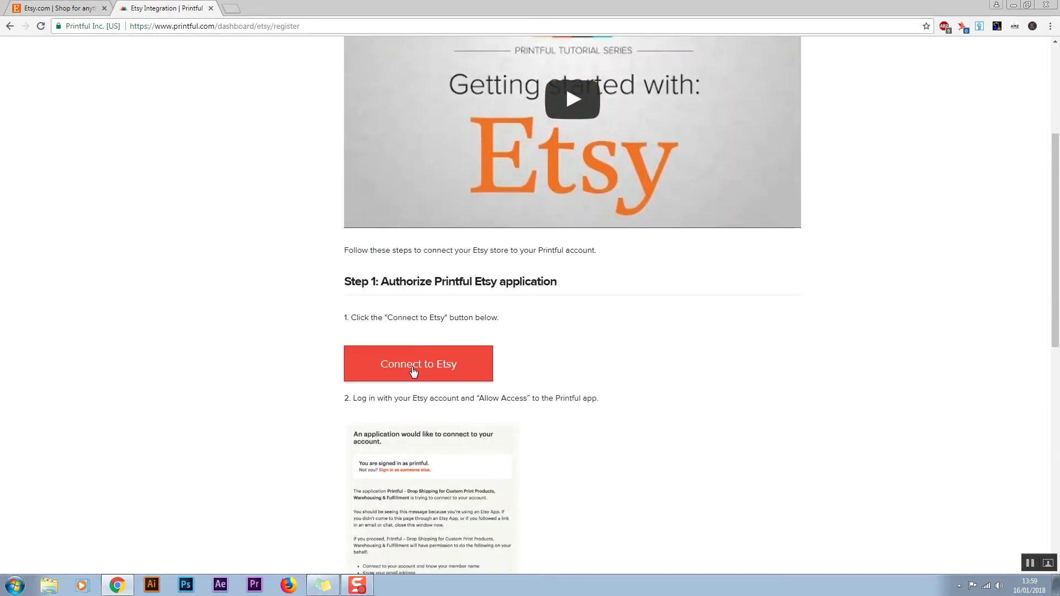
{"action": "left_click", "coordinate": [413, 372]}
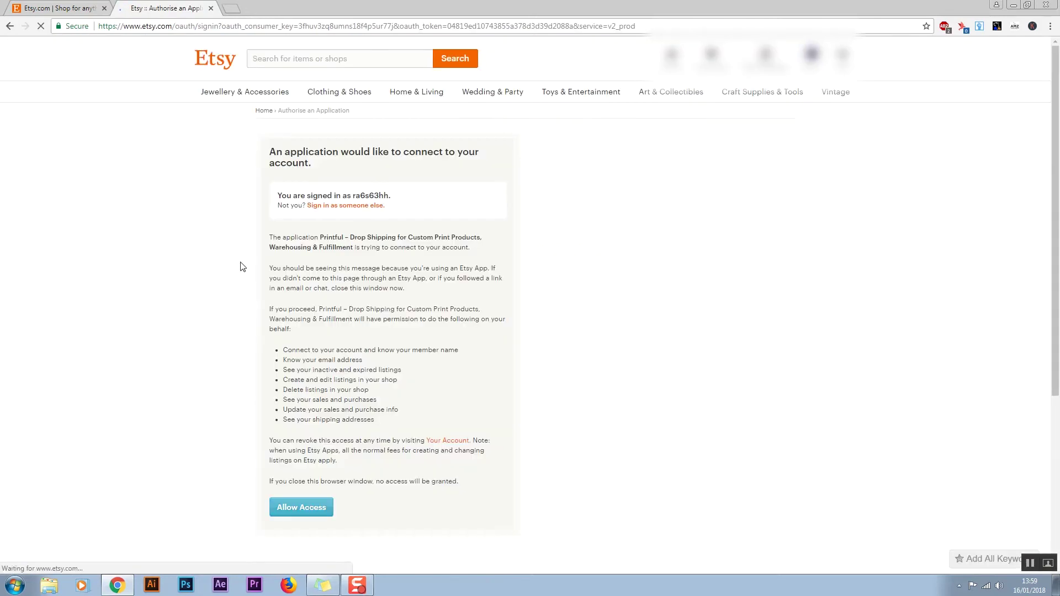
{"action": "scroll", "coordinate": [244, 256], "scroll_direction": "down", "scroll_amount": 2}
{"action": "left_click", "coordinate": [292, 398]}
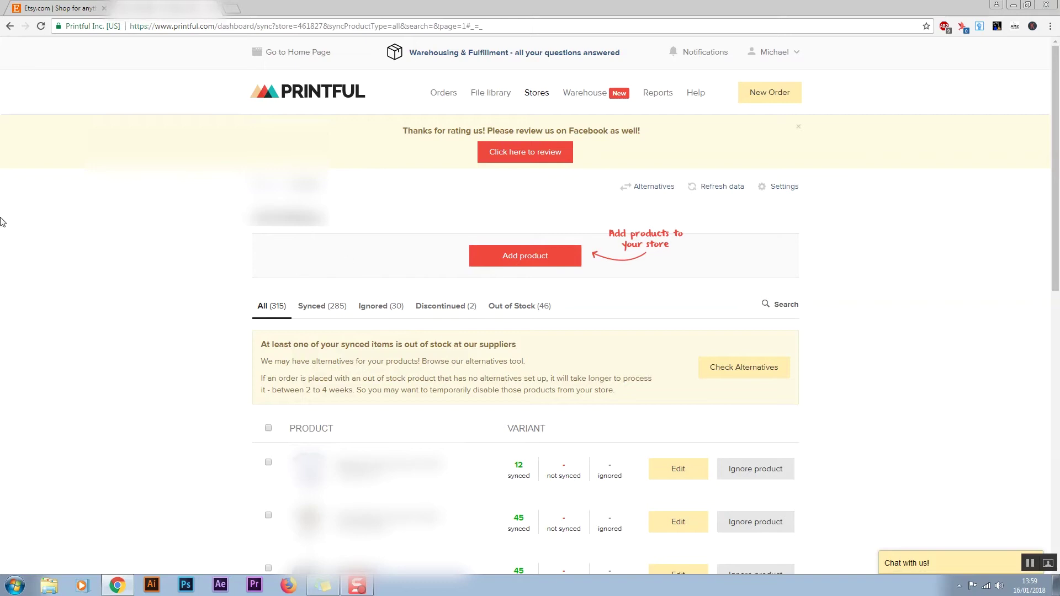
- Return to the Printful Stores page by way of the home page and start adding a product to the active store
{"action": "left_click", "coordinate": [535, 95]}
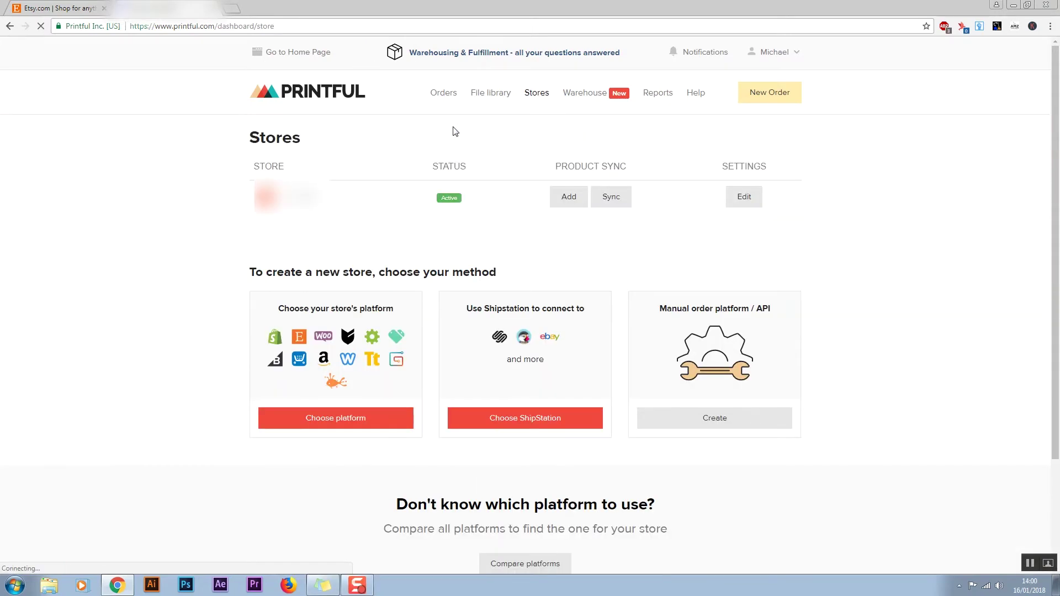
{"action": "left_click", "coordinate": [315, 52]}
{"action": "left_click", "coordinate": [316, 52]}
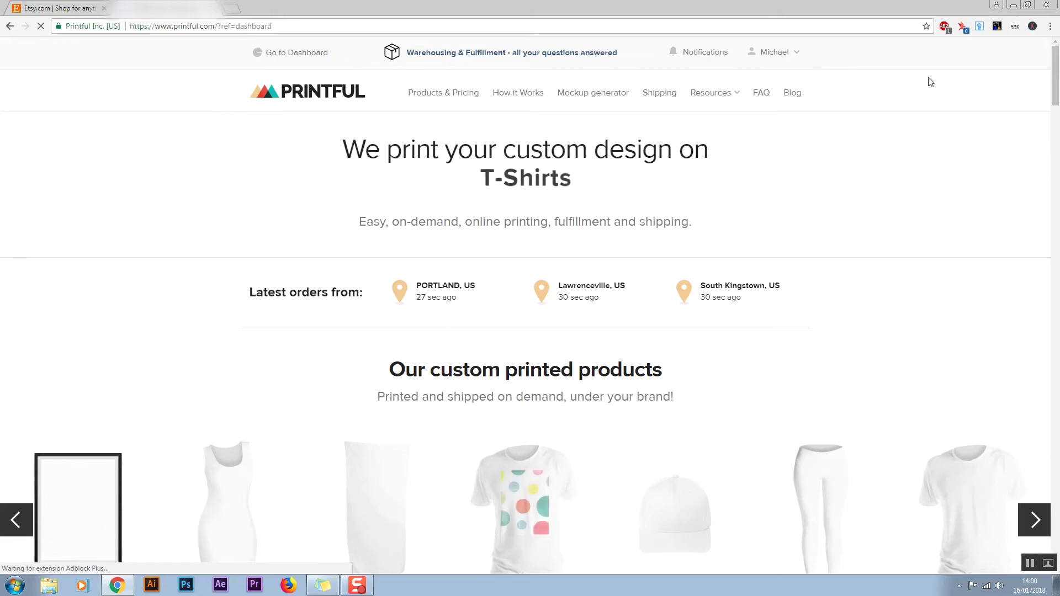
{"action": "left_click", "coordinate": [790, 55]}
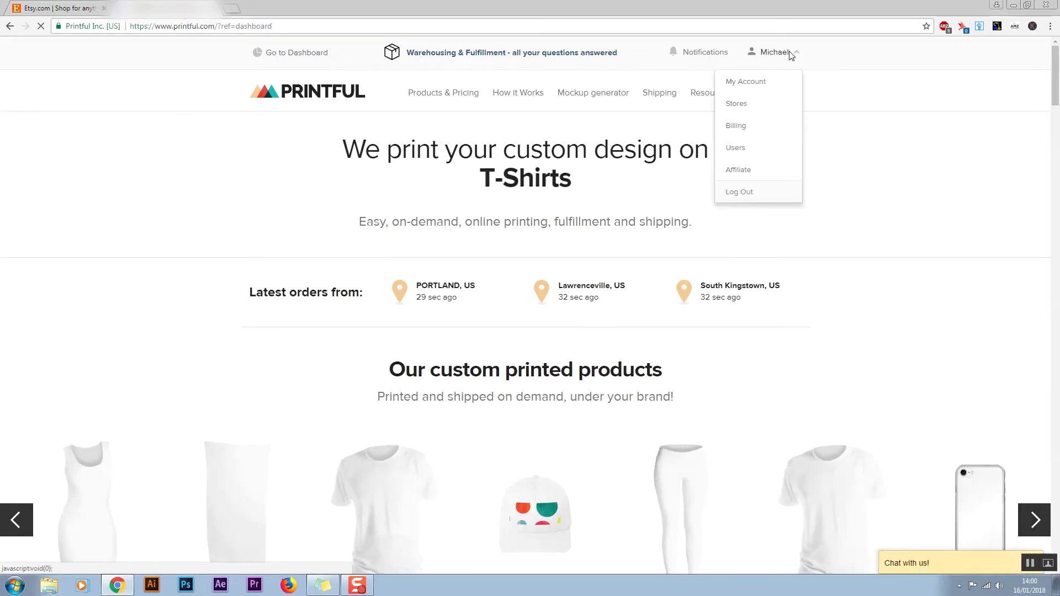
{"action": "left_click", "coordinate": [731, 102]}
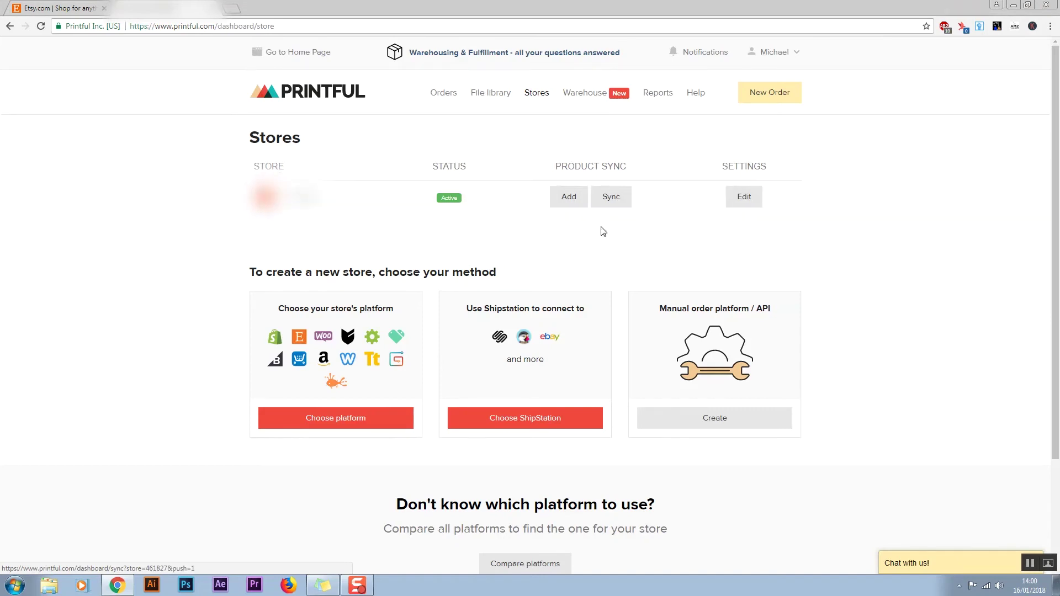
{"action": "left_click", "coordinate": [566, 198]}
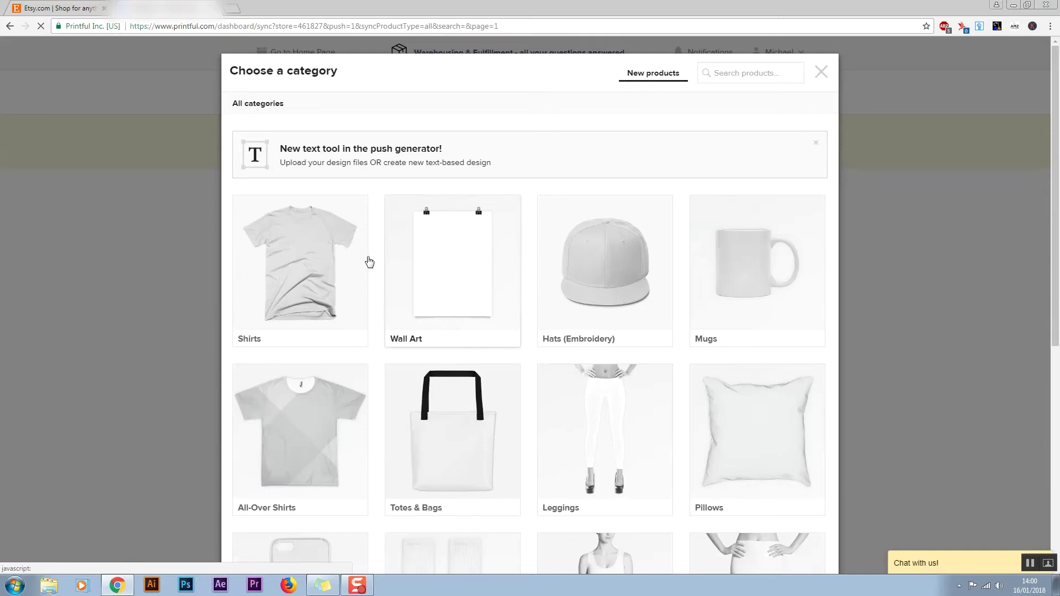
- Choose the Bella + Canvas 3001 Unisex Short Sleeve Jersey T-Shirt from the Unisex / Men T-shirts category under Shirts
{"action": "scroll", "coordinate": [386, 331], "scroll_direction": "down", "scroll_amount": 6}
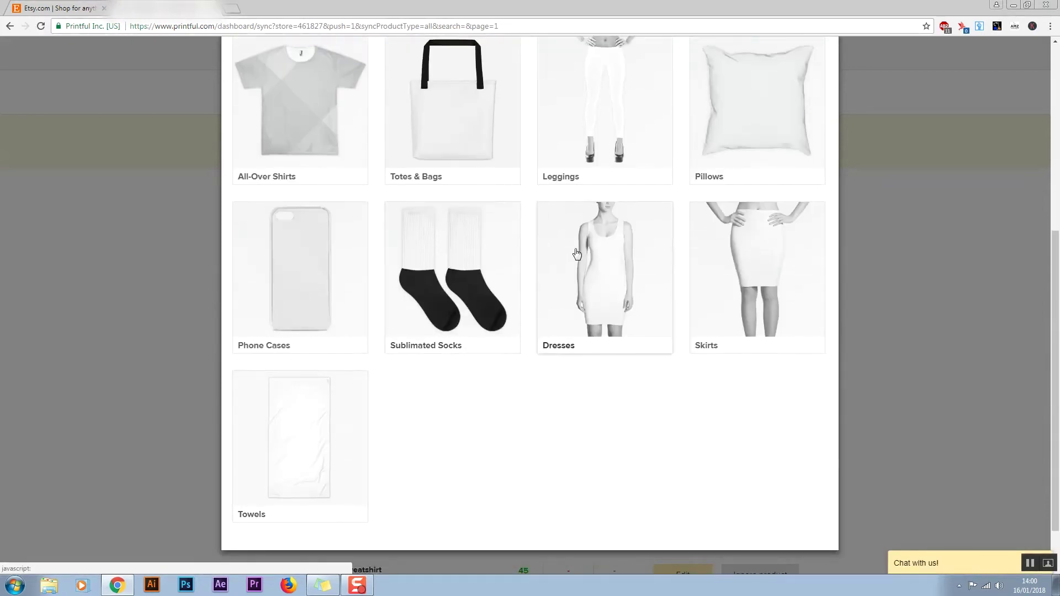
{"action": "scroll", "coordinate": [591, 309], "scroll_direction": "up", "scroll_amount": 2}
{"action": "scroll", "coordinate": [588, 320], "scroll_direction": "up", "scroll_amount": 3}
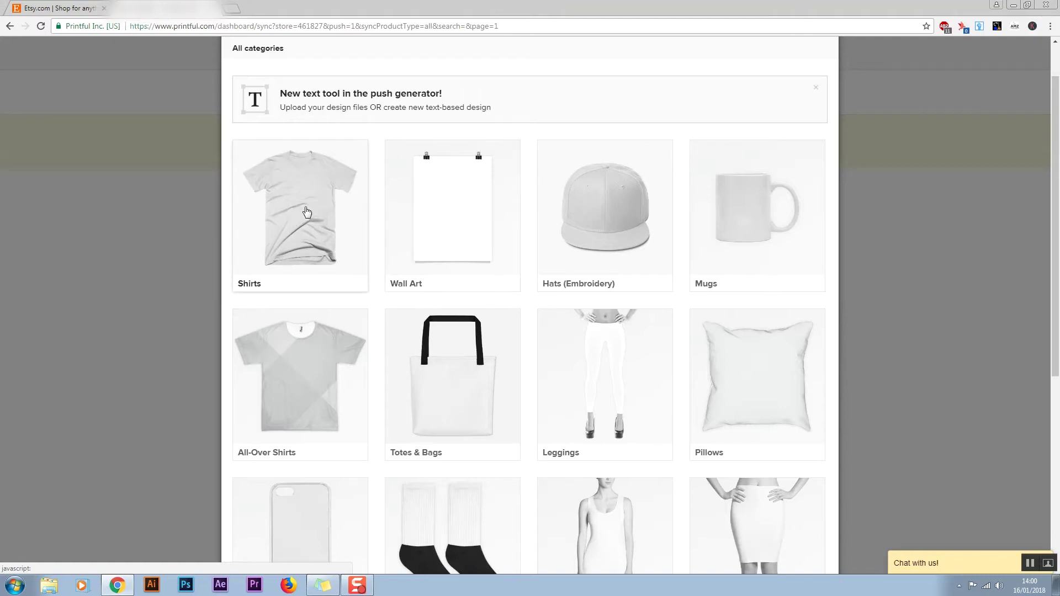
{"action": "left_click", "coordinate": [307, 212]}
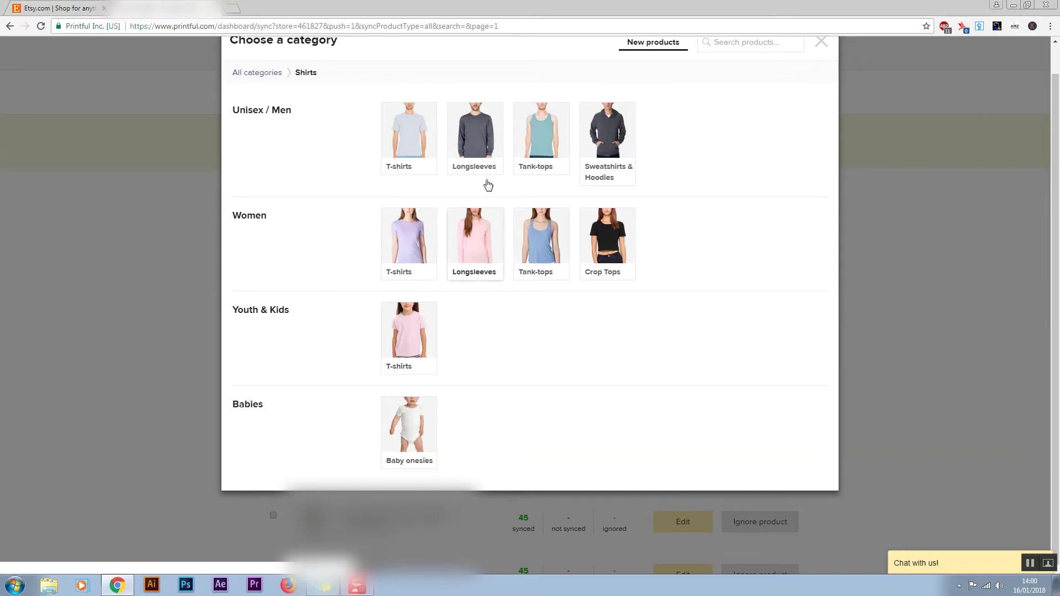
{"action": "left_click", "coordinate": [421, 135]}
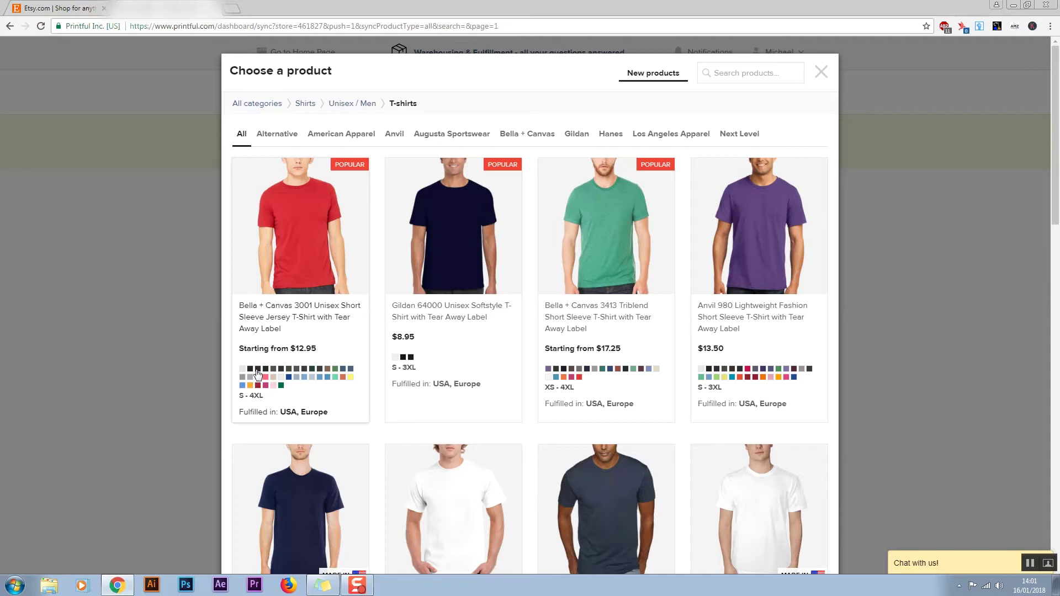
{"action": "left_click", "coordinate": [292, 249]}
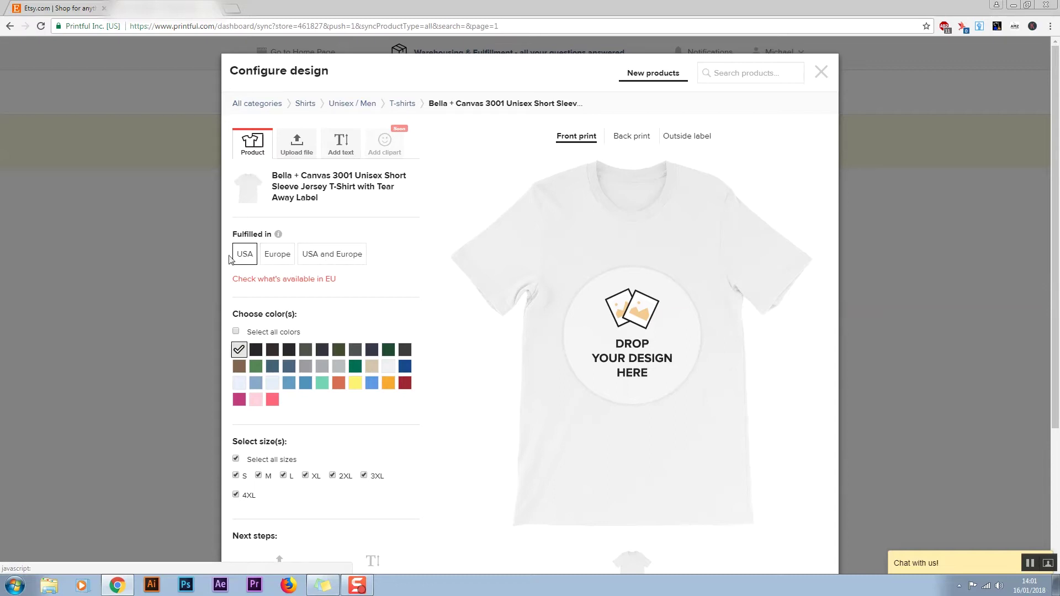
- Try the Europe and the USA and Europe fulfilment options for the T-shirt, and return fulfilment to USA
{"action": "left_click", "coordinate": [284, 260]}
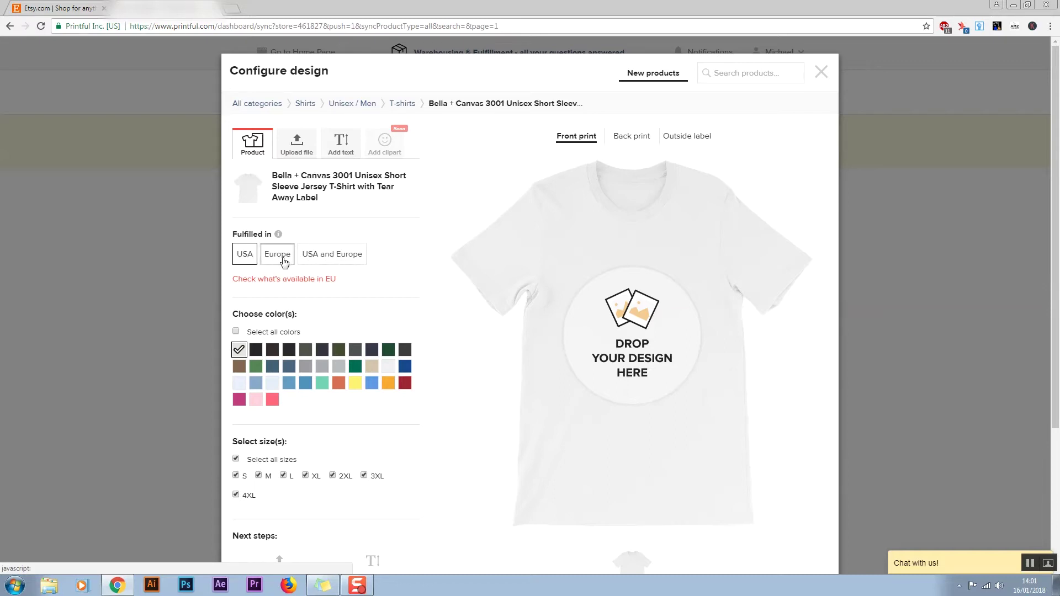
{"action": "left_click", "coordinate": [348, 257]}
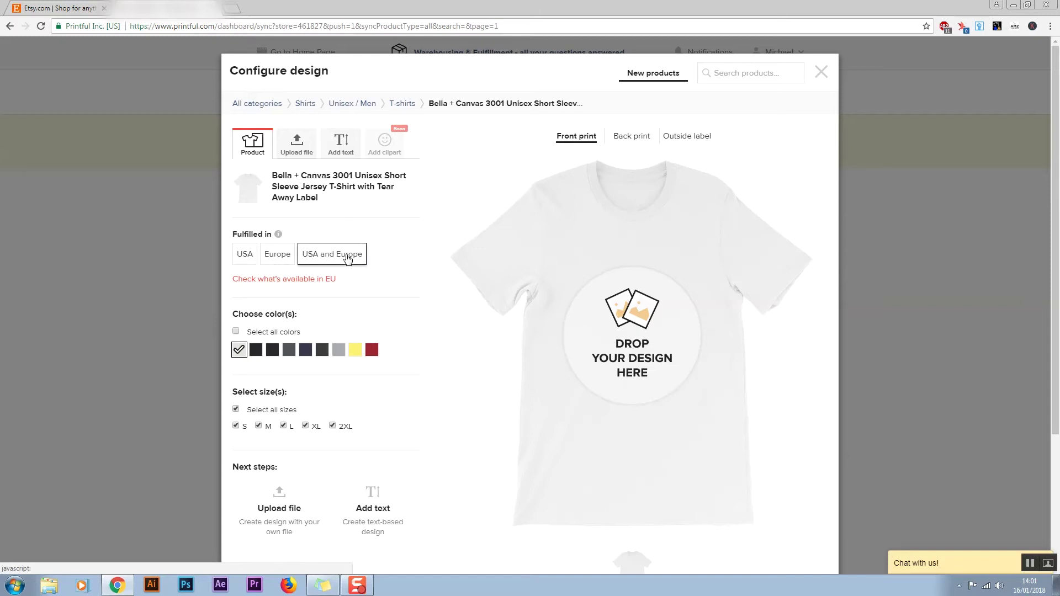
{"action": "left_click", "coordinate": [247, 258]}
- Add Black, Brown, Black Heather, Heather Forest and Heather Midnight Navy to the T-shirt's selected colors
{"action": "left_click", "coordinate": [255, 349]}
{"action": "left_click", "coordinate": [273, 351]}
{"action": "left_click", "coordinate": [289, 350]}
{"action": "left_click", "coordinate": [305, 351]}
{"action": "left_click", "coordinate": [323, 352]}
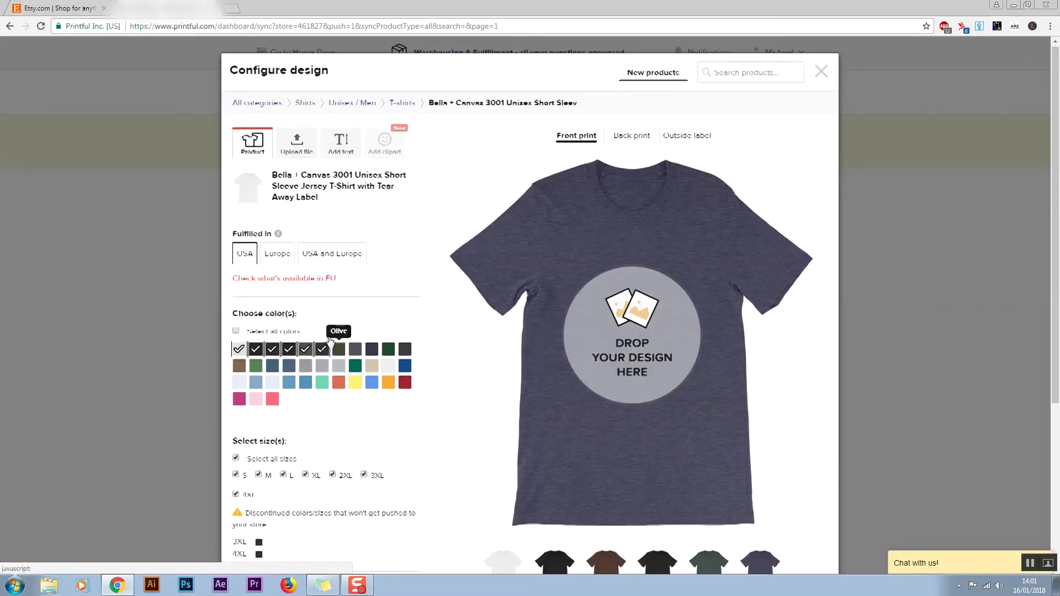
- Check the discontinued color and size notice and deselect the 4XL and 3XL sizes
{"action": "scroll", "coordinate": [321, 342], "scroll_direction": "down", "scroll_amount": 3}
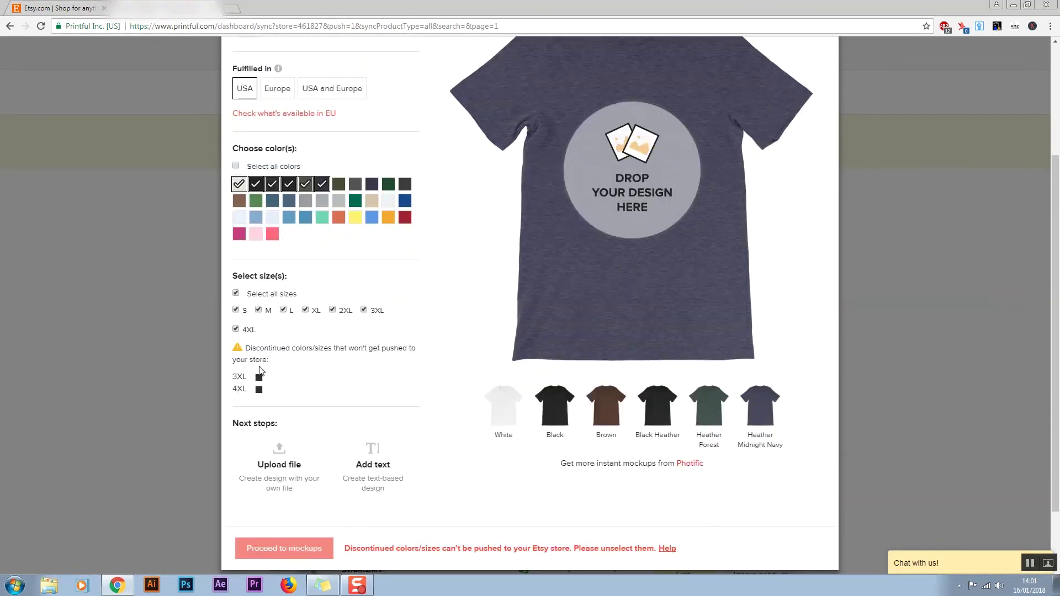
{"action": "left_click_drag", "start_coordinate": [246, 346], "coordinate": [276, 362]}
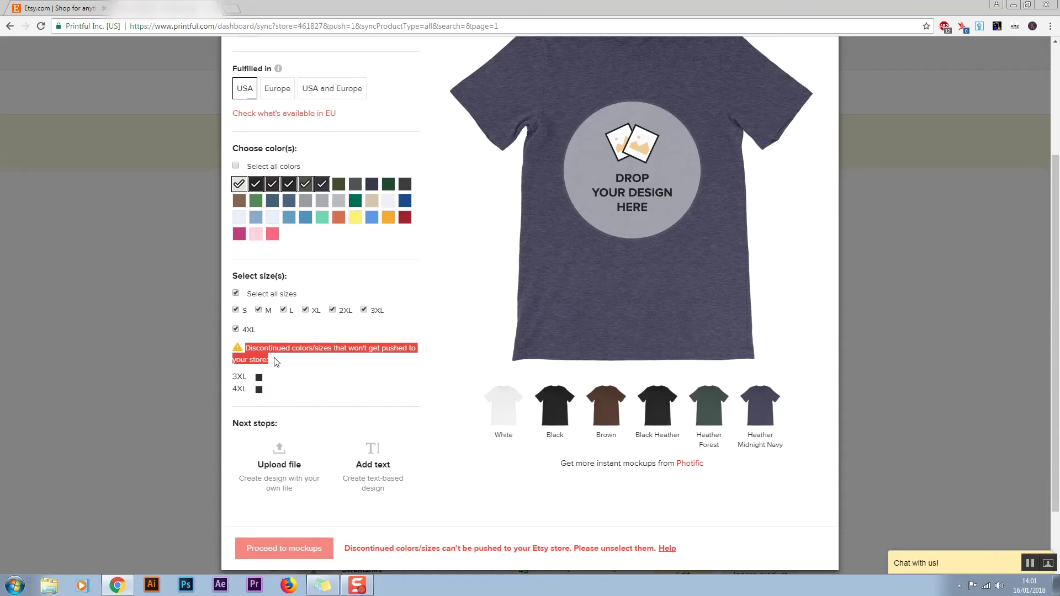
{"action": "left_click", "coordinate": [234, 376]}
{"action": "left_click_drag", "start_coordinate": [231, 389], "coordinate": [241, 388]}
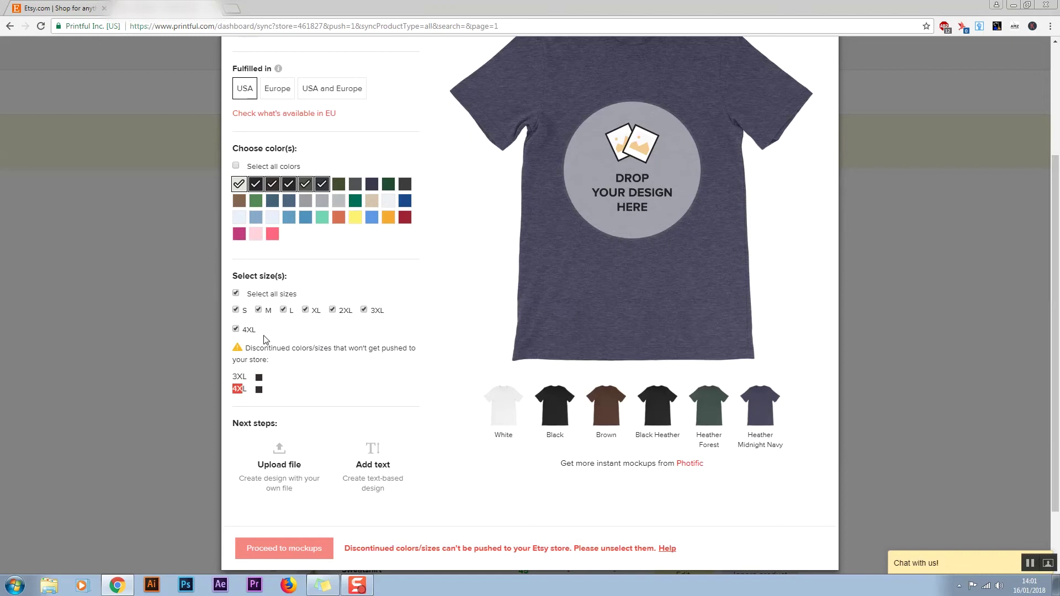
{"action": "left_click", "coordinate": [236, 330]}
{"action": "left_click", "coordinate": [364, 310]}
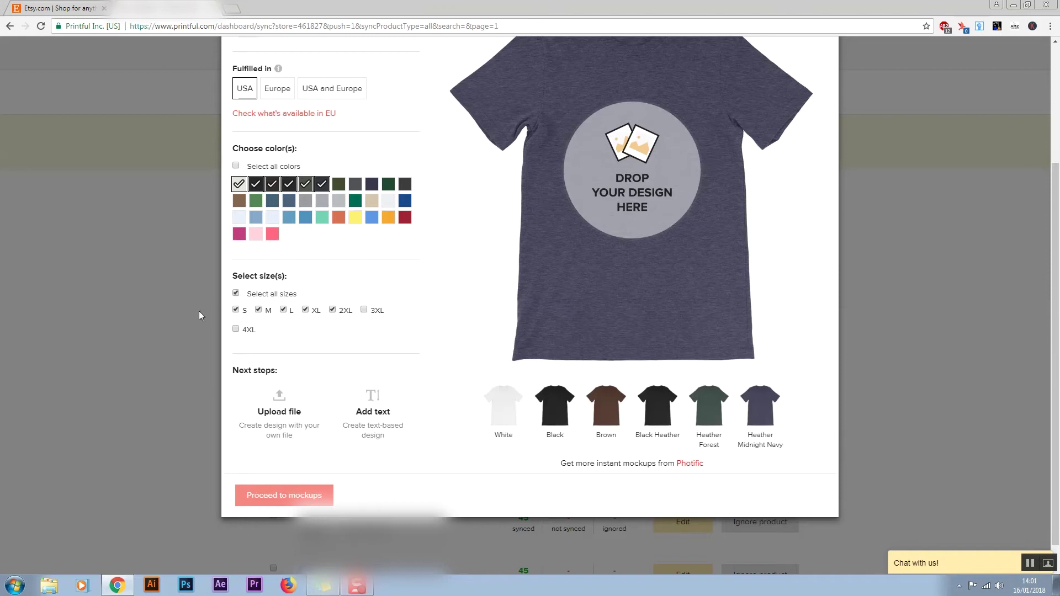
- Reselect the 3XL and 4XL sizes, and replace Brown with Olive, Asphalt, Navy, Forest and Dark Grey Heather in the selected colors
{"action": "left_click", "coordinate": [367, 309]}
{"action": "left_click", "coordinate": [238, 331]}
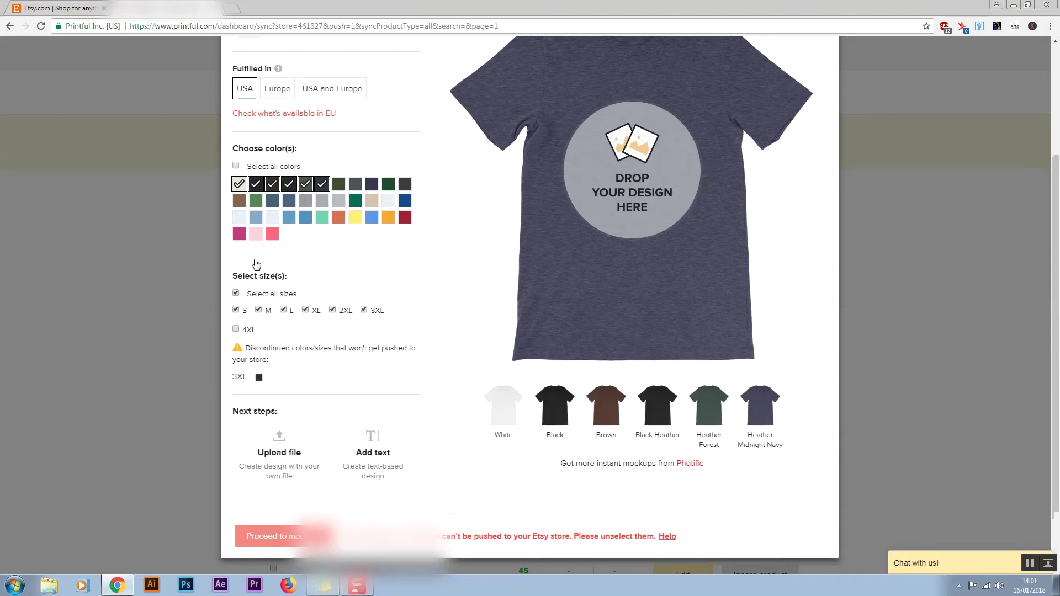
{"action": "left_click", "coordinate": [272, 183]}
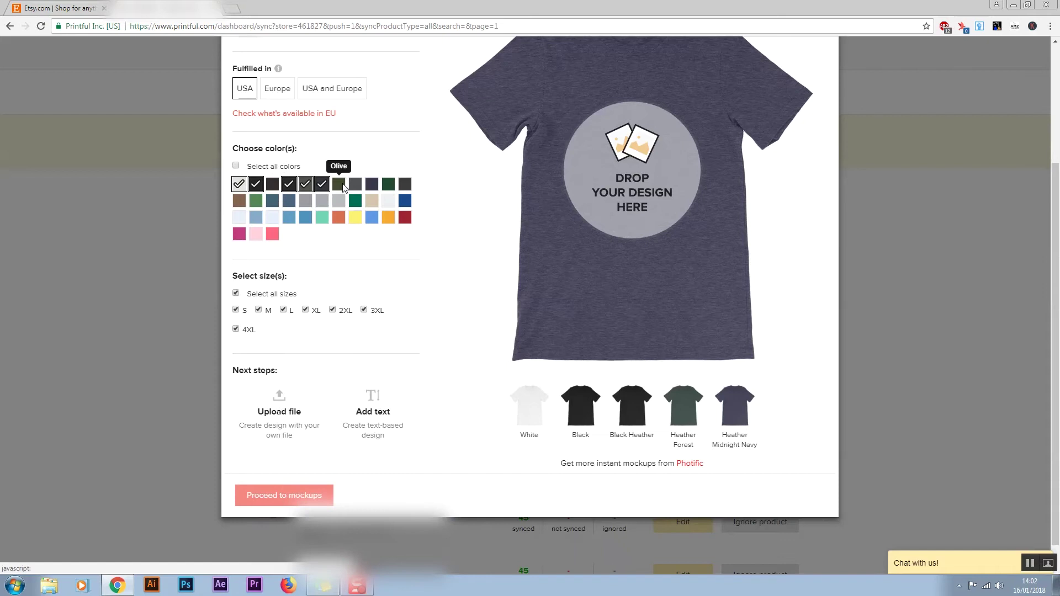
{"action": "left_click", "coordinate": [339, 184]}
{"action": "left_click", "coordinate": [355, 183]}
{"action": "left_click", "coordinate": [372, 184]}
{"action": "left_click", "coordinate": [389, 185]}
{"action": "left_click", "coordinate": [405, 185]}
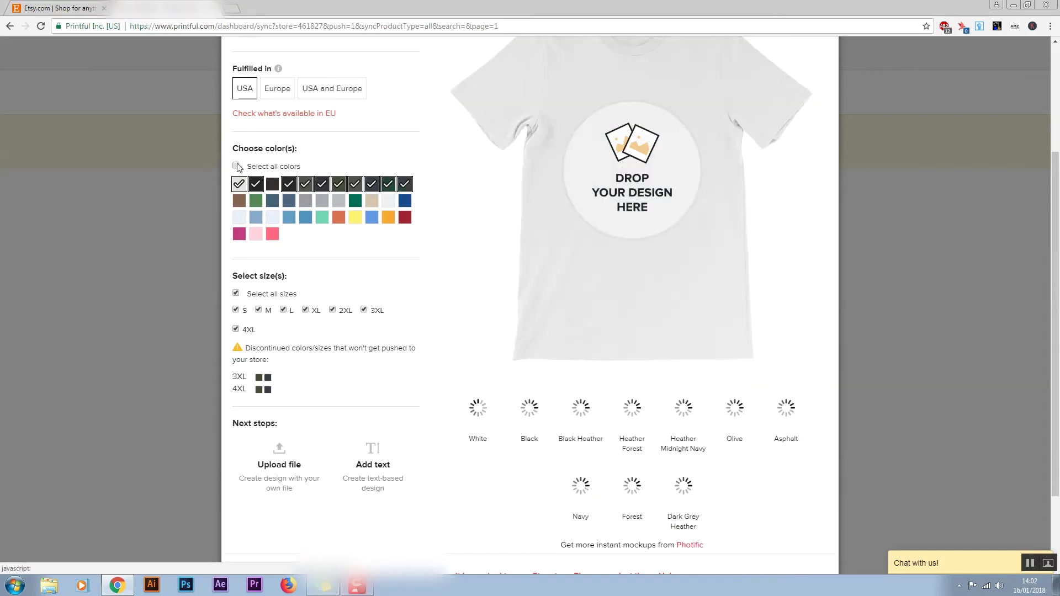
- Select all colors for the T-shirt and exclude the 4XL and 3XL sizes
{"action": "left_click", "coordinate": [237, 165]}
{"action": "left_click", "coordinate": [236, 165]}
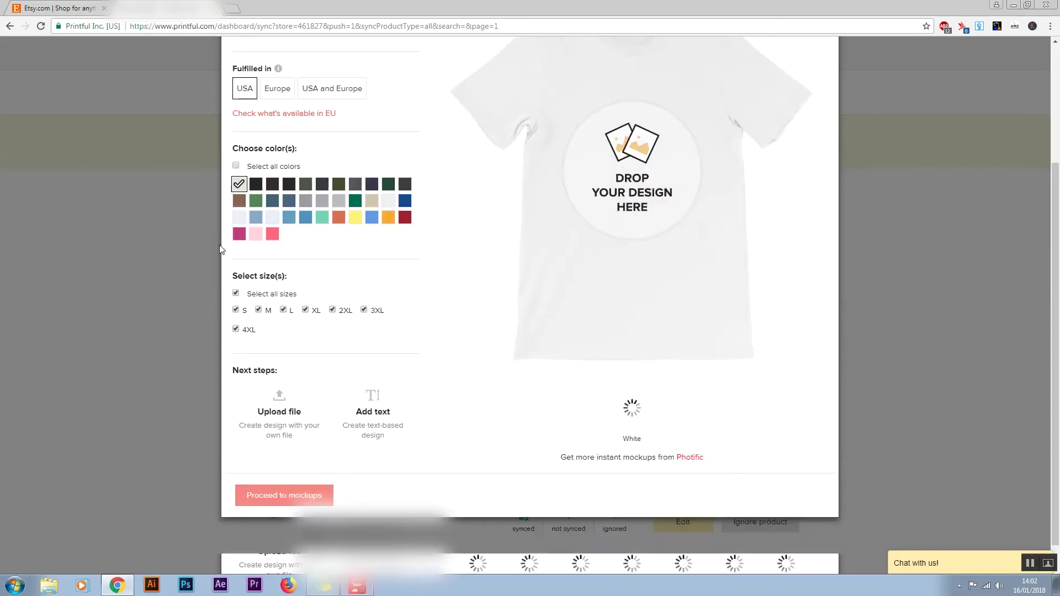
{"action": "left_click", "coordinate": [236, 165]}
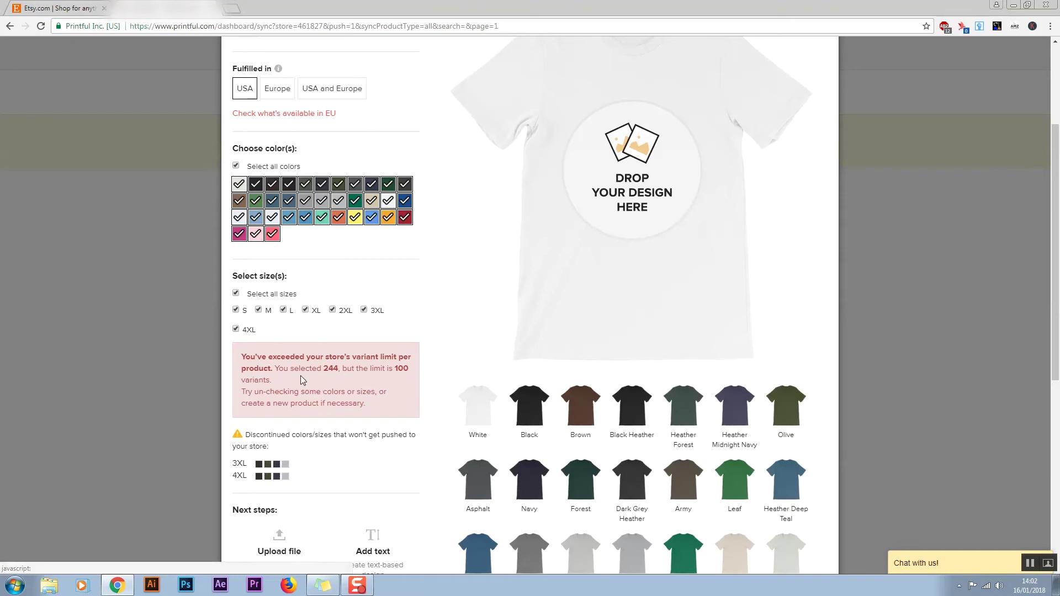
{"action": "left_click", "coordinate": [244, 333]}
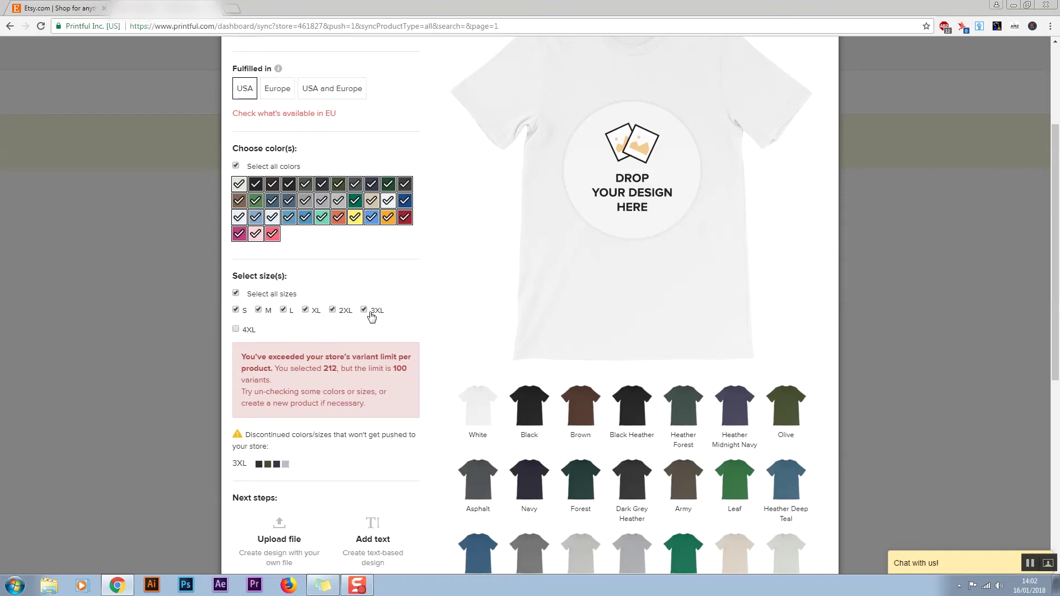
{"action": "left_click", "coordinate": [369, 310]}
- Look over the color previews and apply a design file from the store's file library to the T-shirt's front print
{"action": "scroll", "coordinate": [331, 298], "scroll_direction": "up", "scroll_amount": 3}
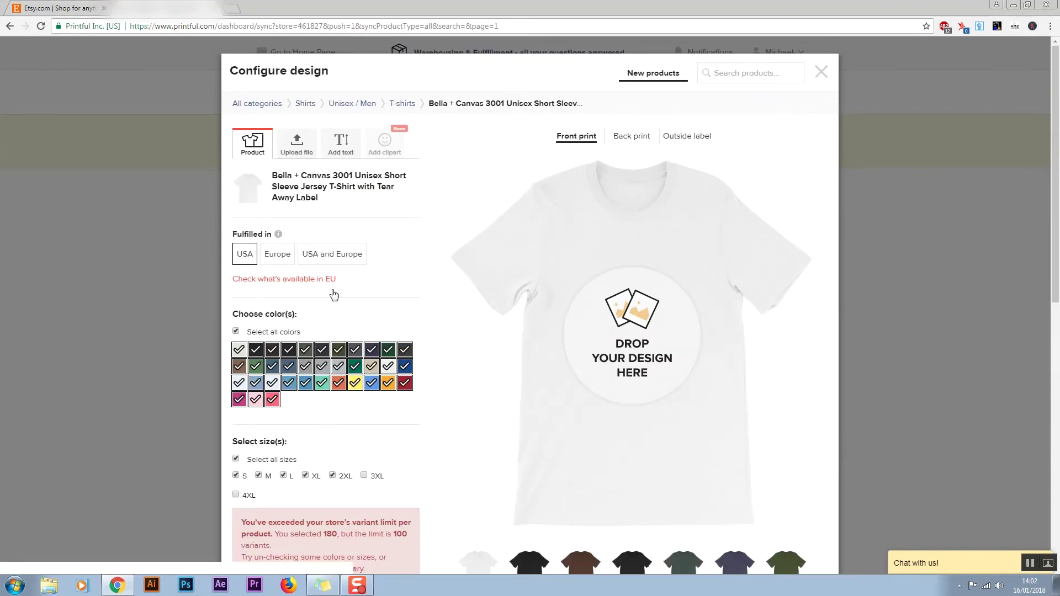
{"action": "scroll", "coordinate": [276, 251], "scroll_direction": "down", "scroll_amount": 2}
{"action": "scroll", "coordinate": [285, 264], "scroll_direction": "down", "scroll_amount": 5}
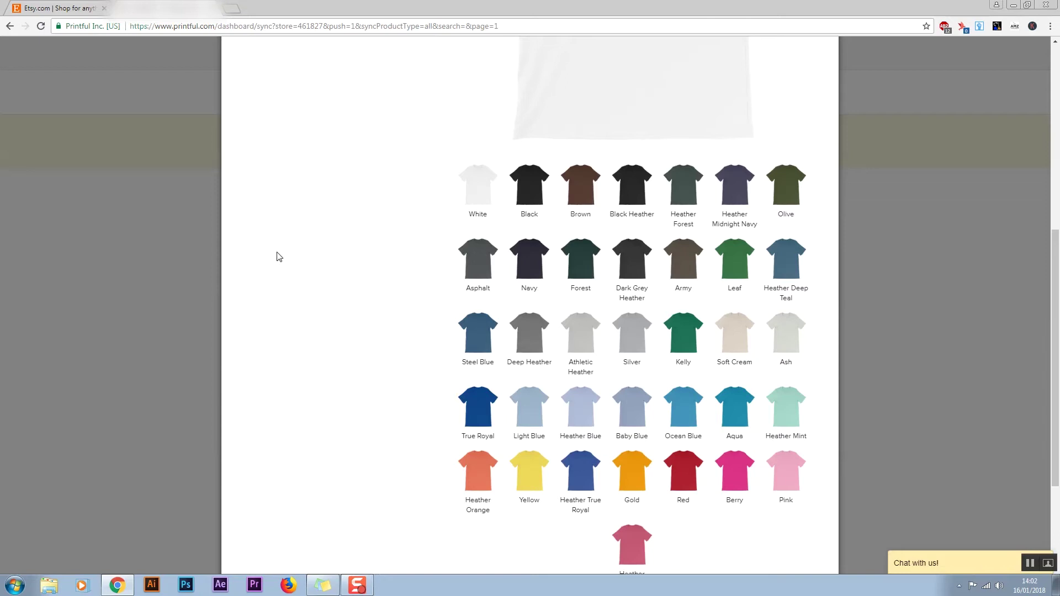
{"action": "scroll", "coordinate": [292, 268], "scroll_direction": "up", "scroll_amount": 7}
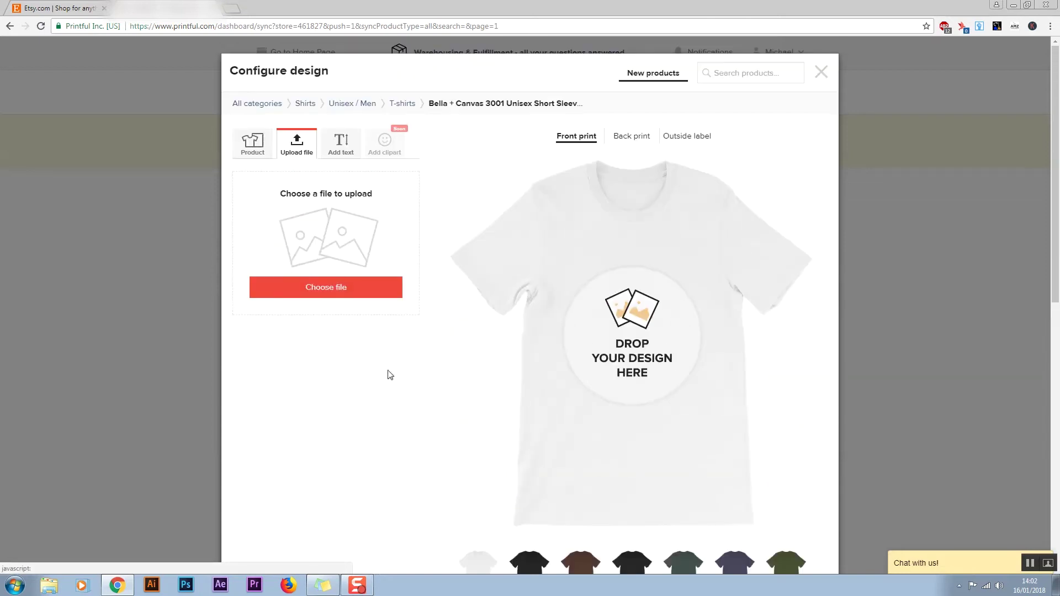
{"action": "left_click", "coordinate": [324, 285]}
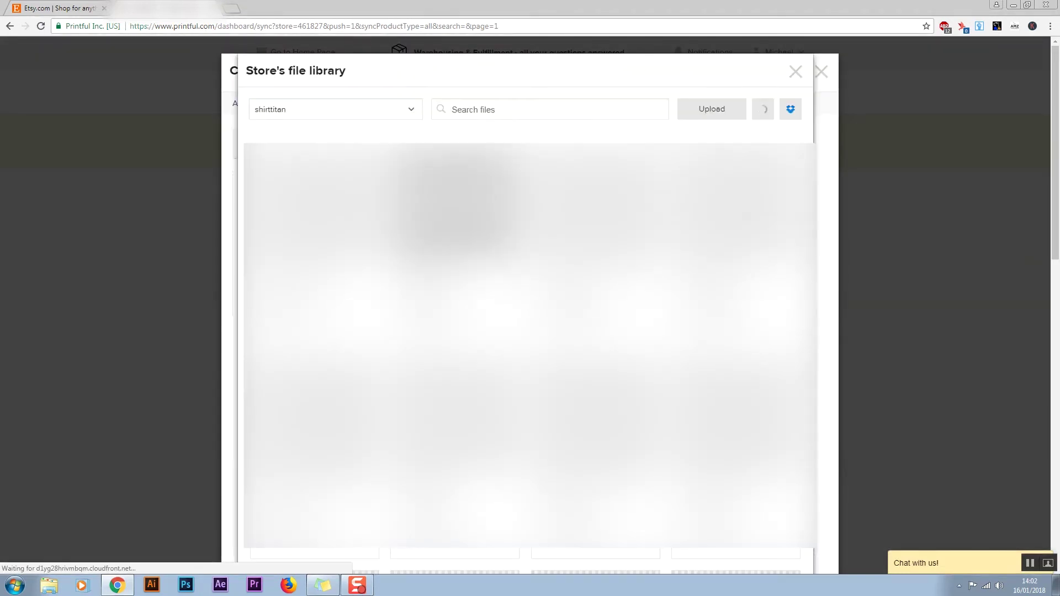
{"action": "left_click", "coordinate": [720, 112]}
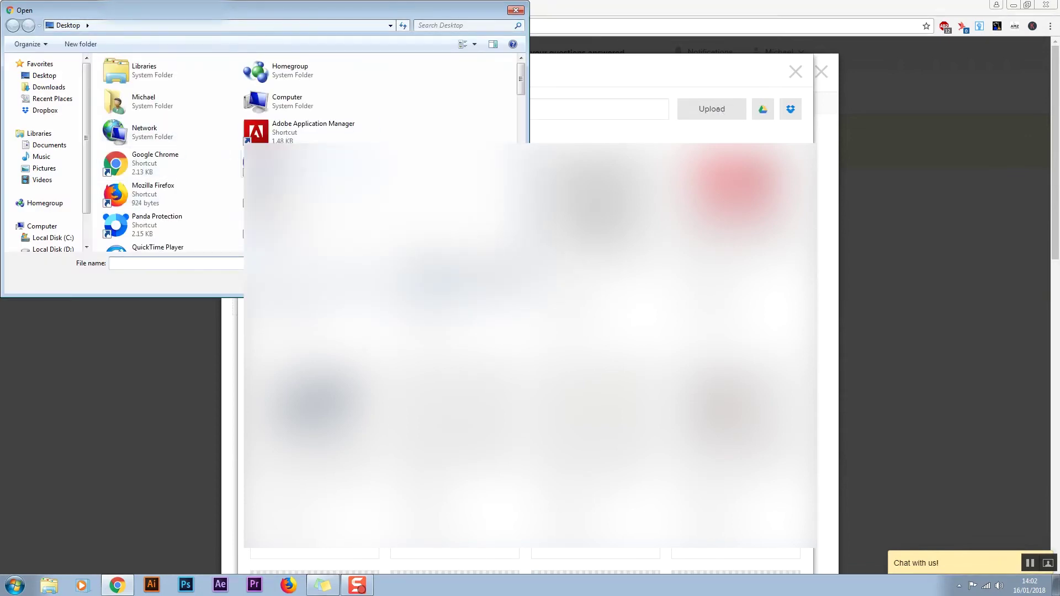
{"action": "key", "text": "Escape"}
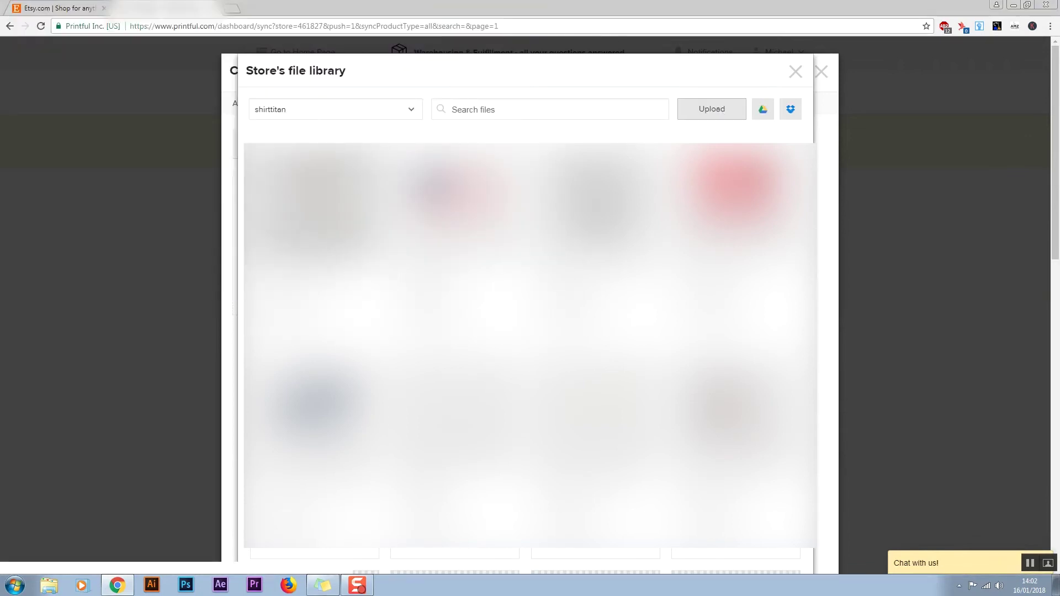
{"action": "key", "text": "Escape"}
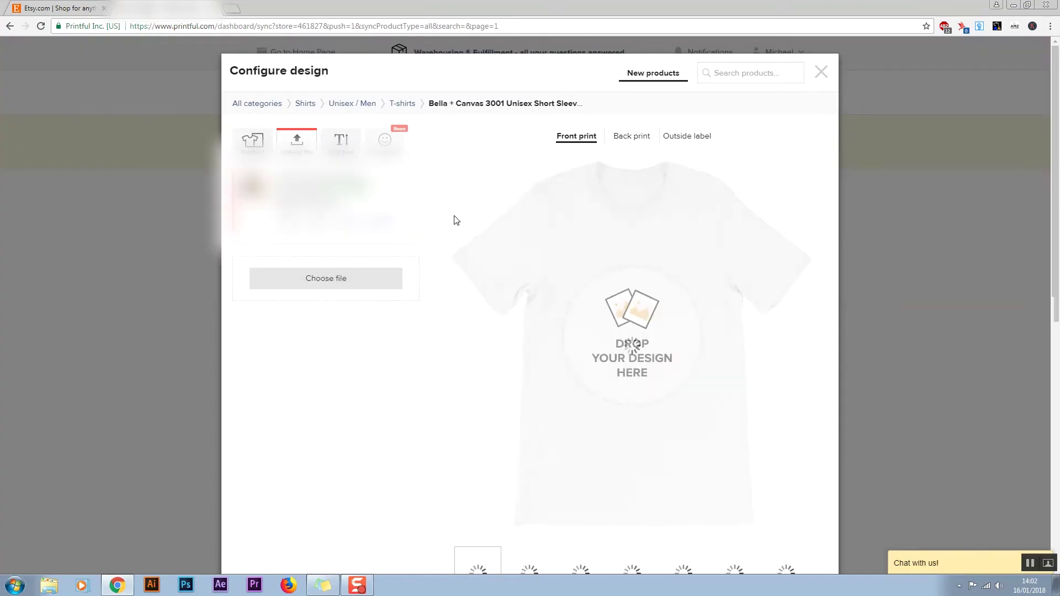
- Clear the all-colors selection and limit the T-shirt to White, Brown, Black Heather and Heather Midnight Navy
{"action": "scroll", "coordinate": [397, 272], "scroll_direction": "down", "scroll_amount": 10}
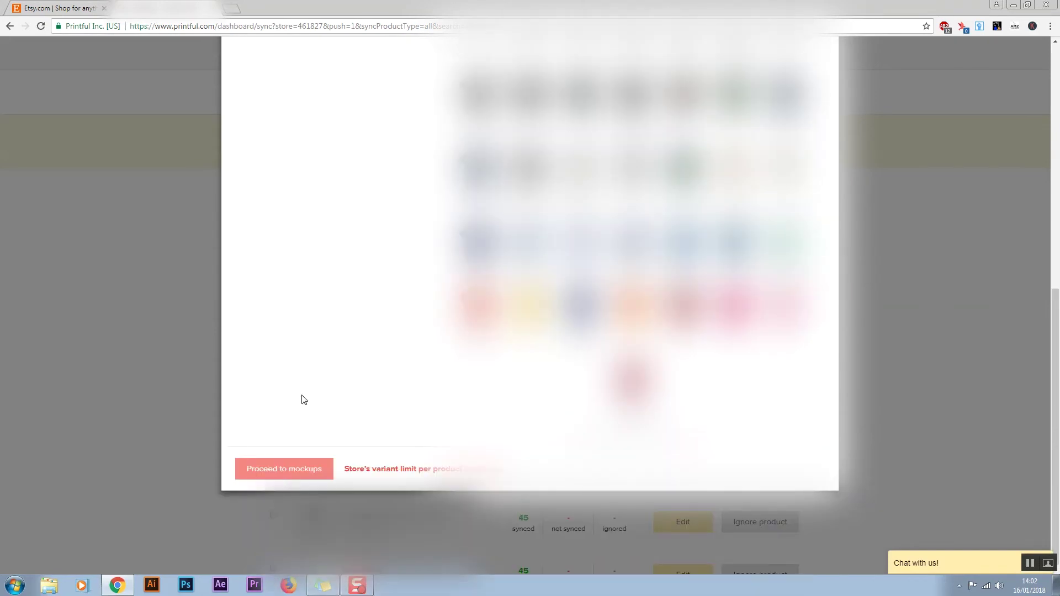
{"action": "scroll", "coordinate": [303, 399], "scroll_direction": "up", "scroll_amount": 10}
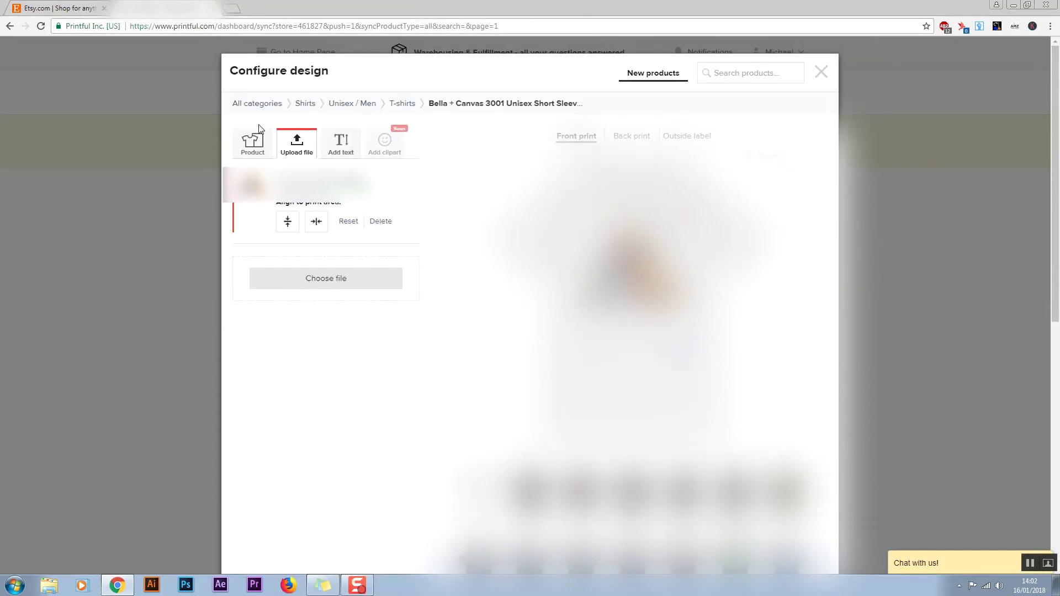
{"action": "left_click", "coordinate": [259, 132]}
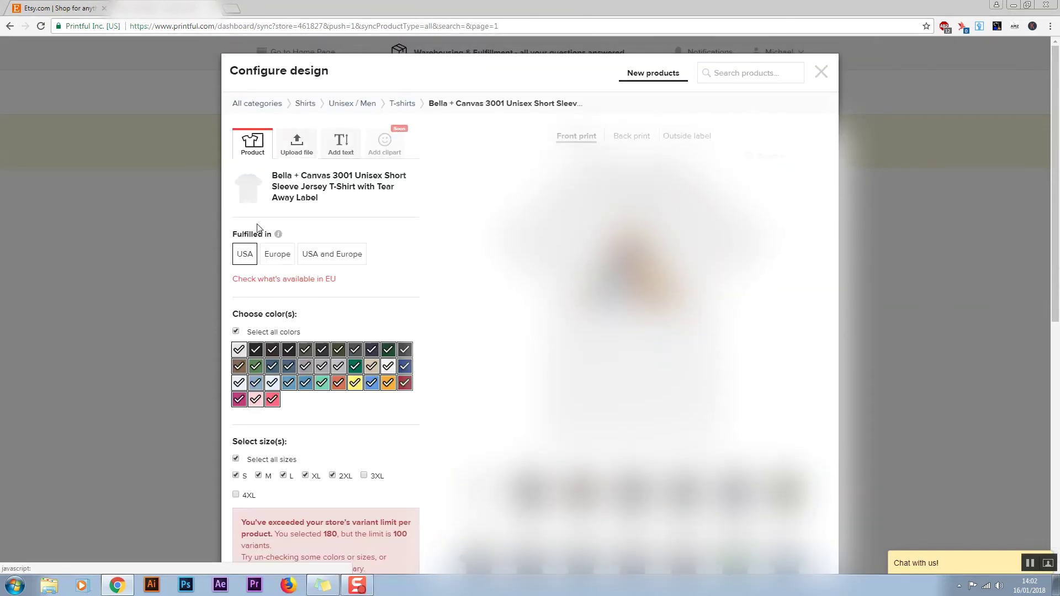
{"action": "left_click", "coordinate": [236, 332]}
{"action": "left_click", "coordinate": [271, 349]}
{"action": "left_click", "coordinate": [288, 349]}
{"action": "left_click", "coordinate": [321, 352]}
{"action": "scroll", "coordinate": [276, 375], "scroll_direction": "down", "scroll_amount": 4}
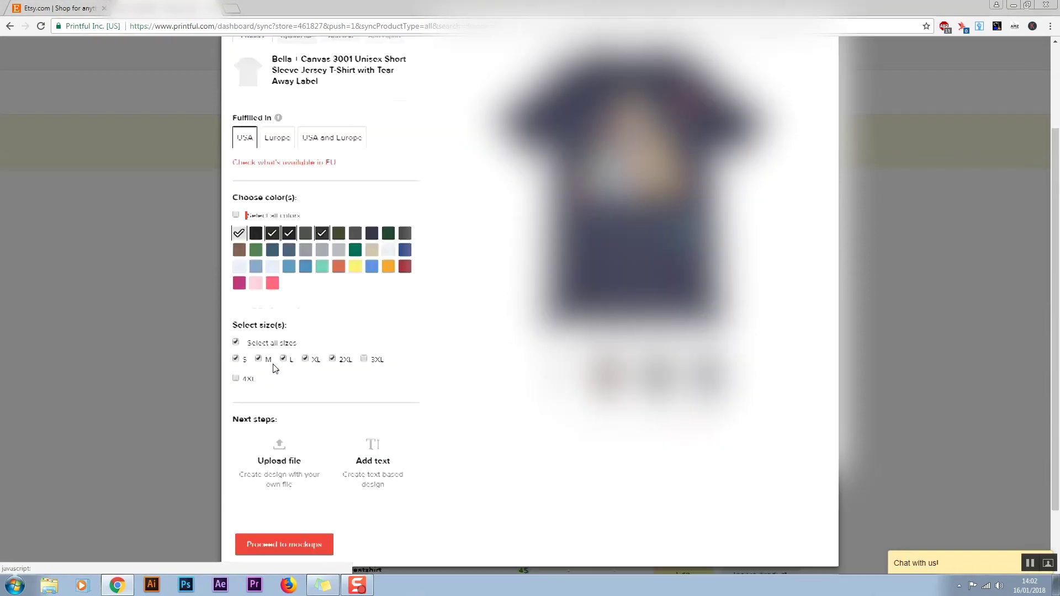
- Proceed to the mockup images, exclude Flat Front so only Wrinkle Front is used, and continue to the description
{"action": "left_click", "coordinate": [303, 468]}
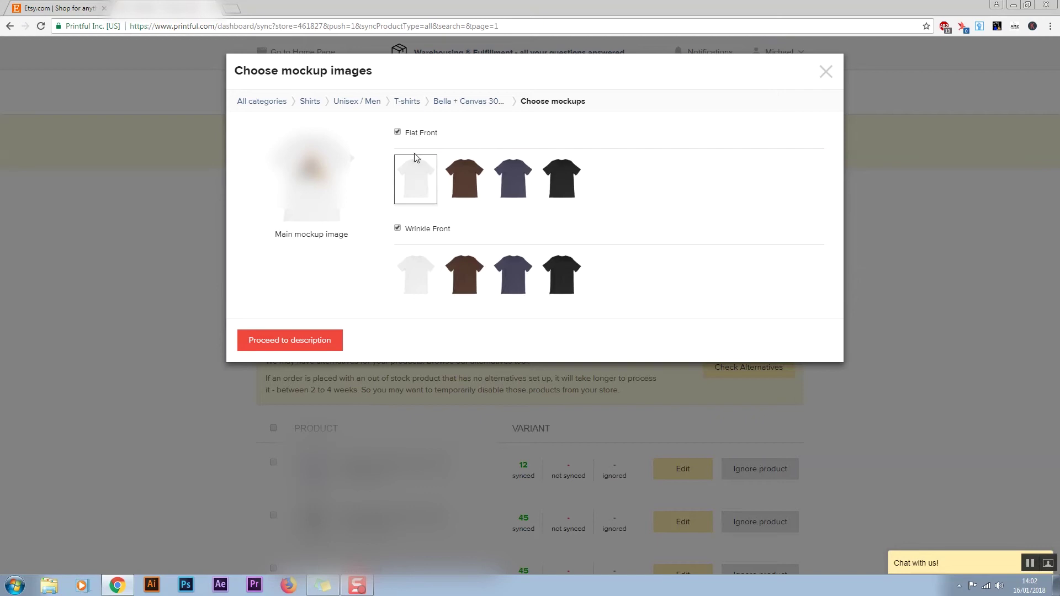
{"action": "left_click", "coordinate": [397, 133]}
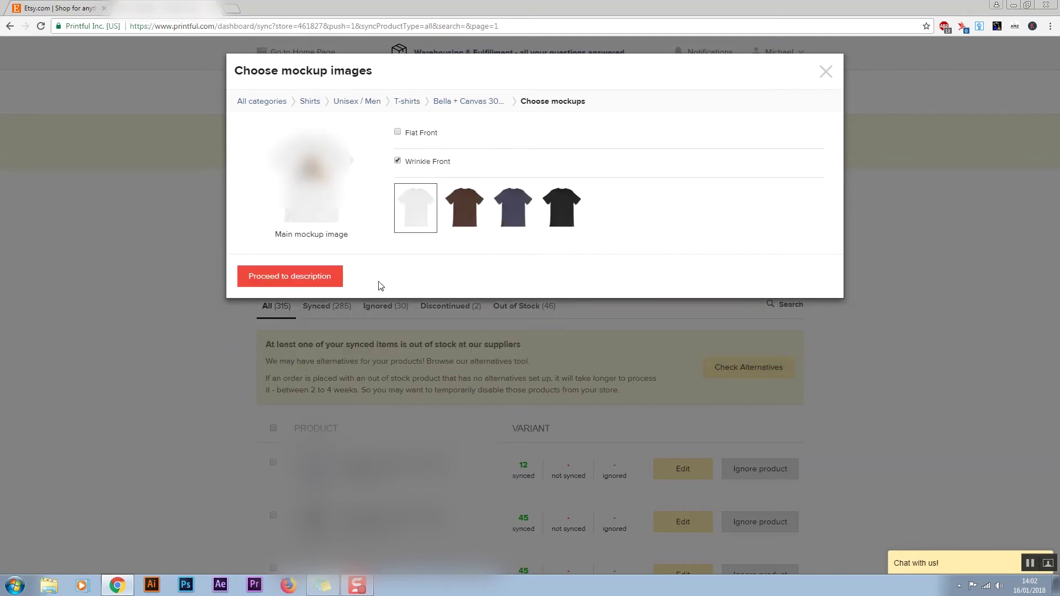
{"action": "left_click", "coordinate": [289, 276]}
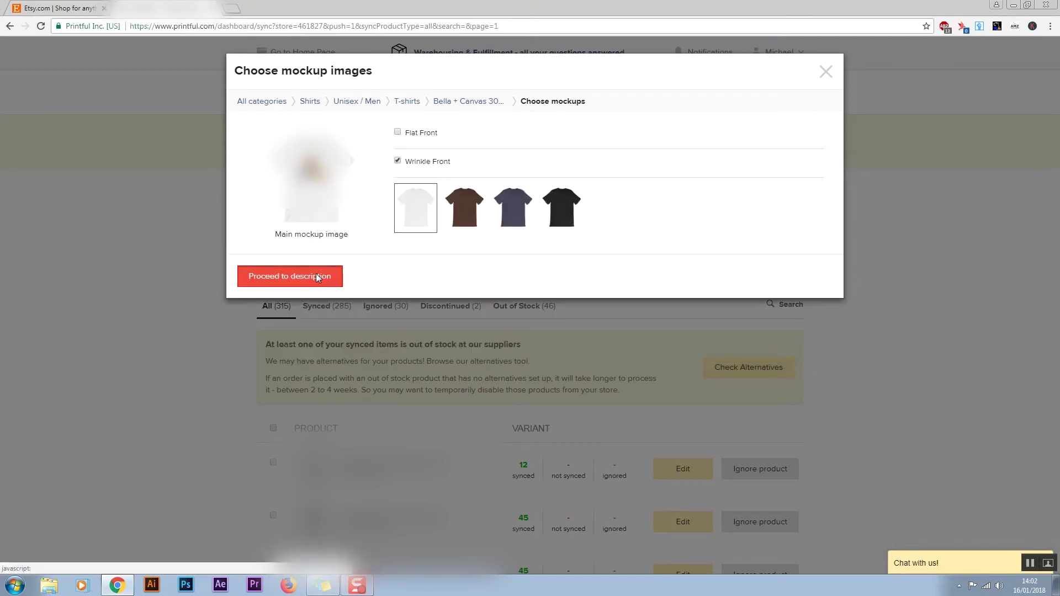
- Check the product's title, description and tags, and proceed to pricing
{"action": "left_click_drag", "start_coordinate": [541, 147], "coordinate": [370, 157]}
{"action": "left_click_drag", "start_coordinate": [497, 252], "coordinate": [465, 274]}
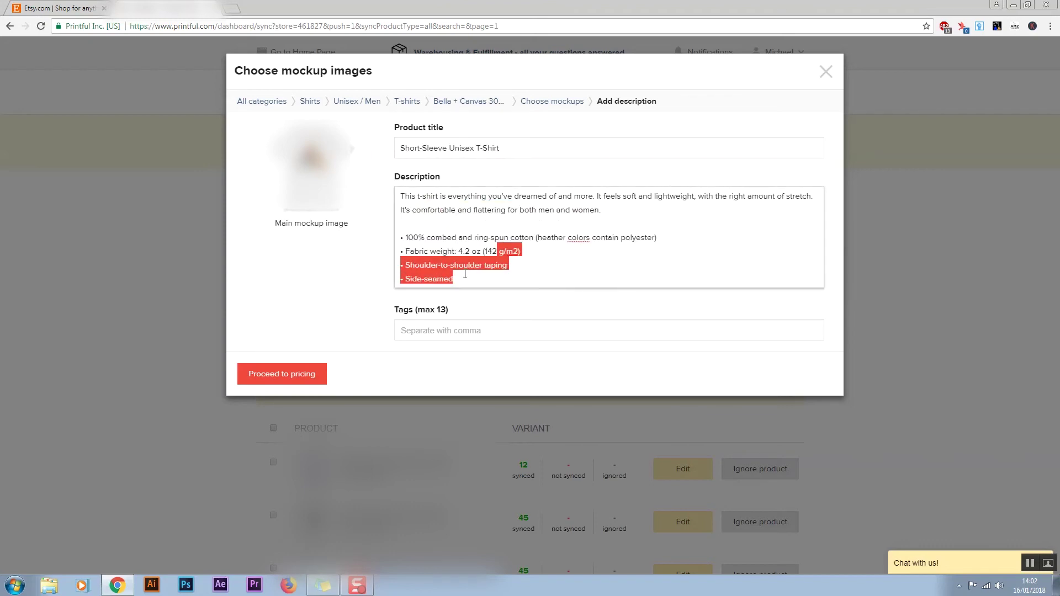
{"action": "left_click", "coordinate": [473, 323]}
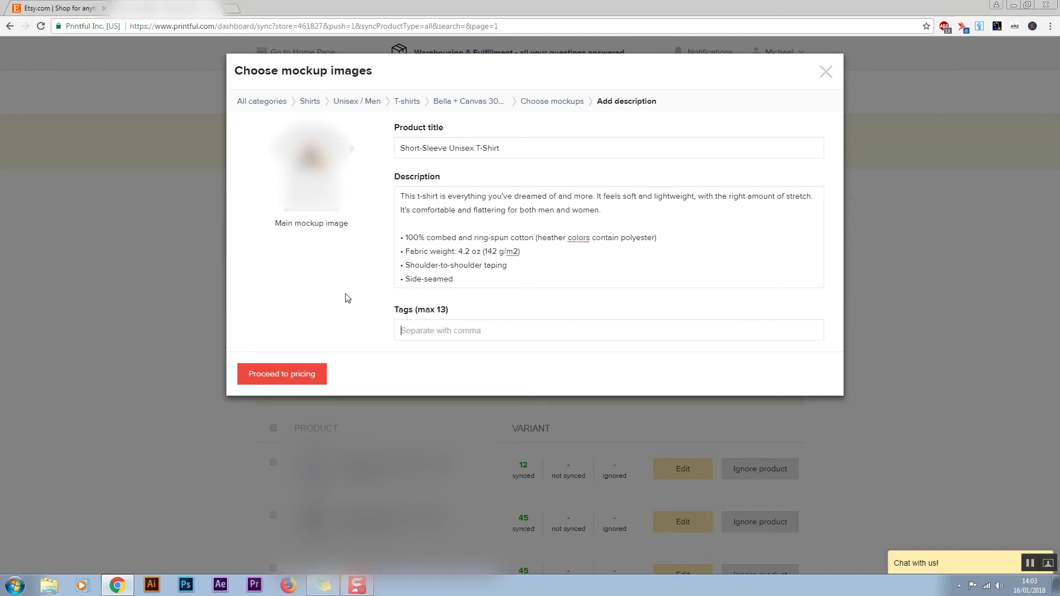
{"action": "left_click", "coordinate": [280, 371]}
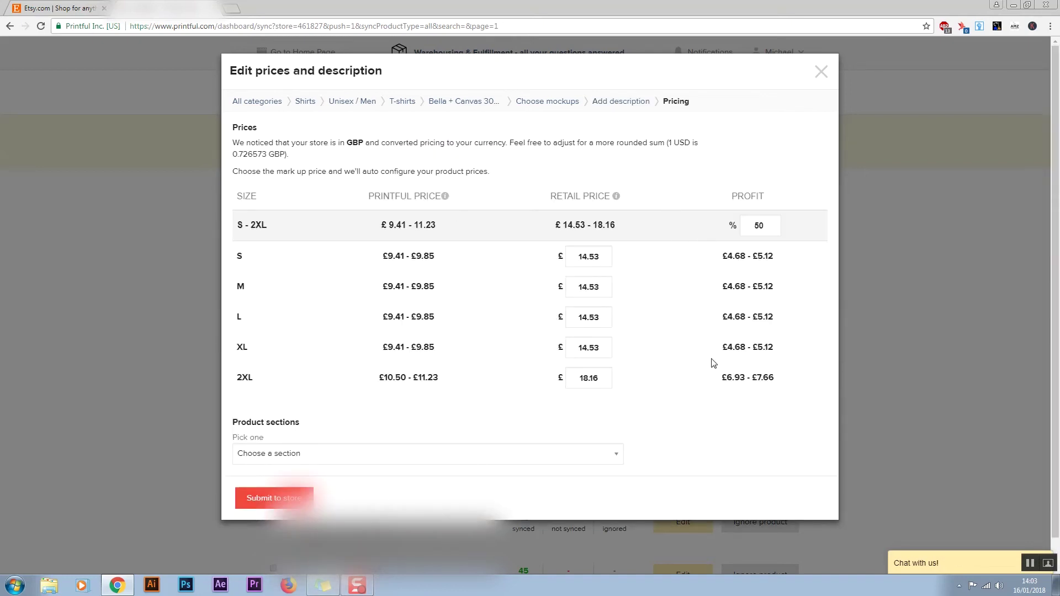
- Try profit markups of 60, 35 and 40 percent for sizes S to 2XL
{"action": "left_click", "coordinate": [752, 224]}
{"action": "double_click", "coordinate": [757, 225]}
{"action": "left_click_drag", "start_coordinate": [770, 238], "coordinate": [766, 235]}
{"action": "type", "text": "60"}
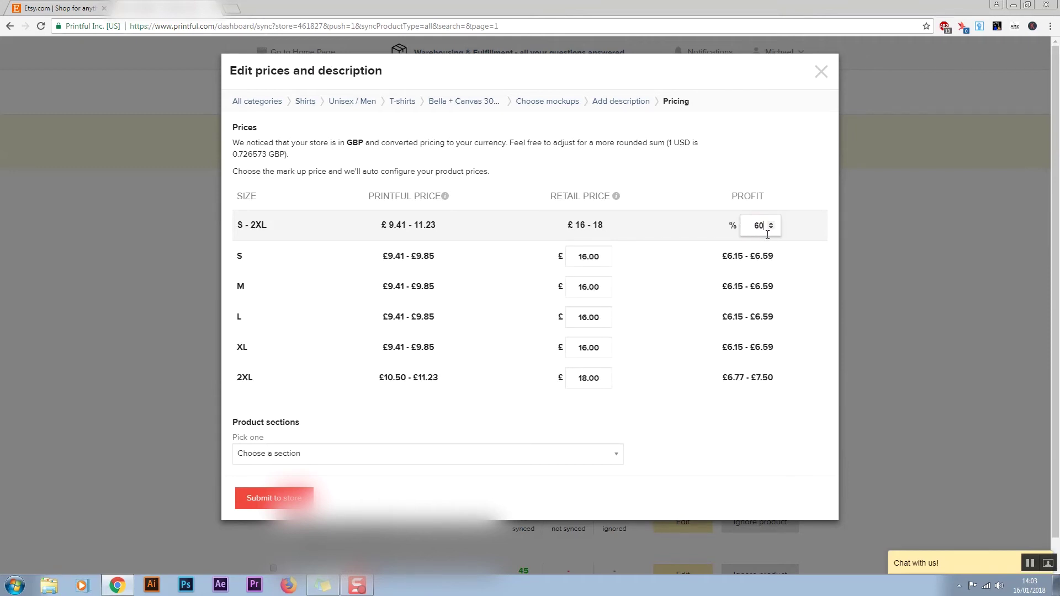
{"action": "key", "text": "BackSpace"}
{"action": "key", "text": "BackSpace"}
{"action": "type", "text": "35"}
{"action": "scroll", "coordinate": [771, 234], "scroll_direction": "up", "scroll_amount": 3}
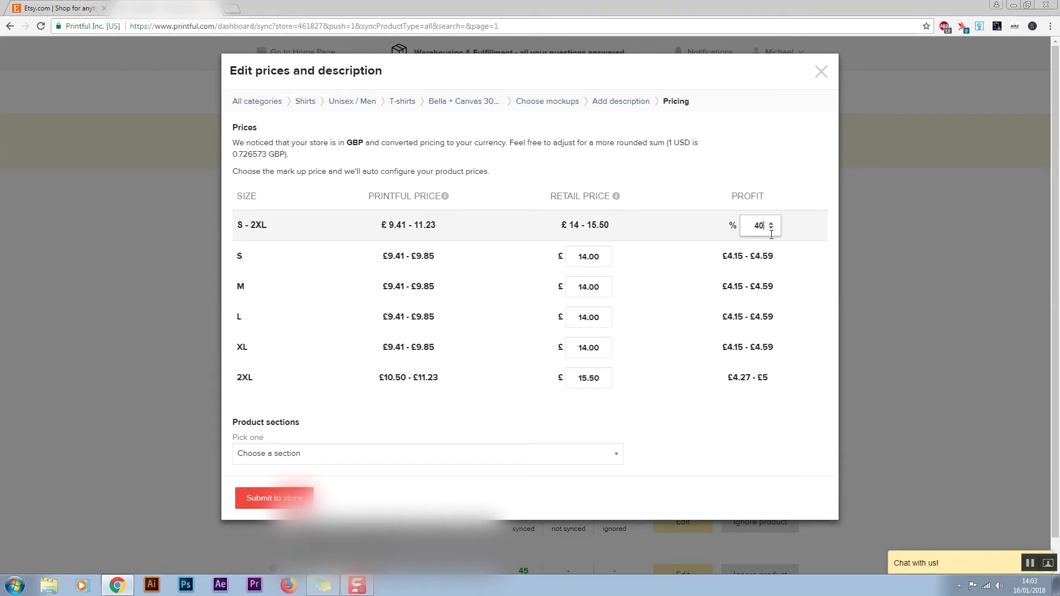
- Set the profit markup for sizes S to 2XL to 50 percent and submit the T-shirt to the store
{"action": "left_click_drag", "start_coordinate": [726, 256], "coordinate": [733, 276]}
{"action": "left_click", "coordinate": [754, 225]}
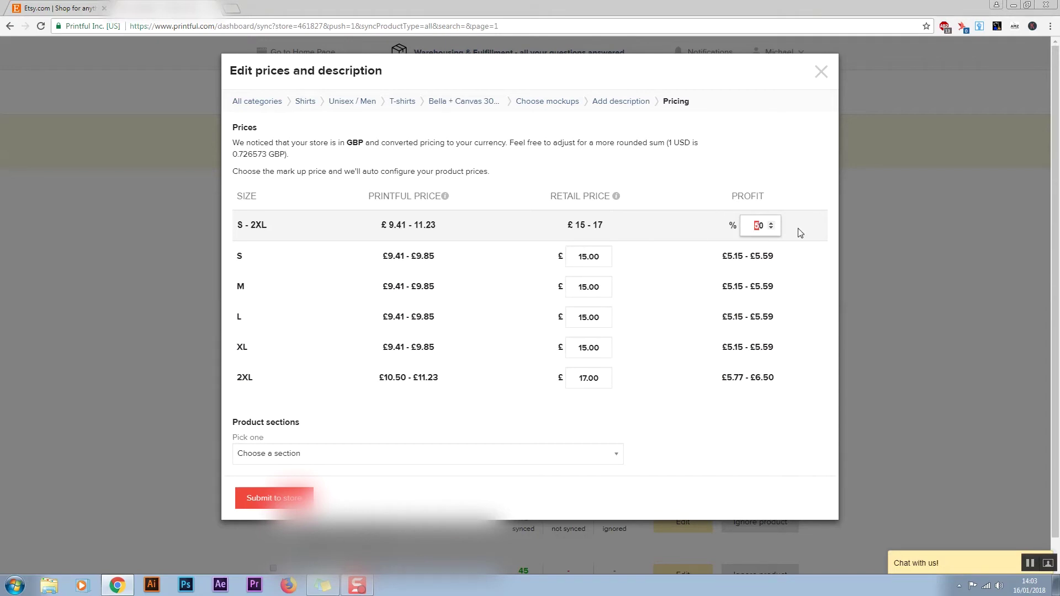
{"action": "left_click", "coordinate": [285, 499]}
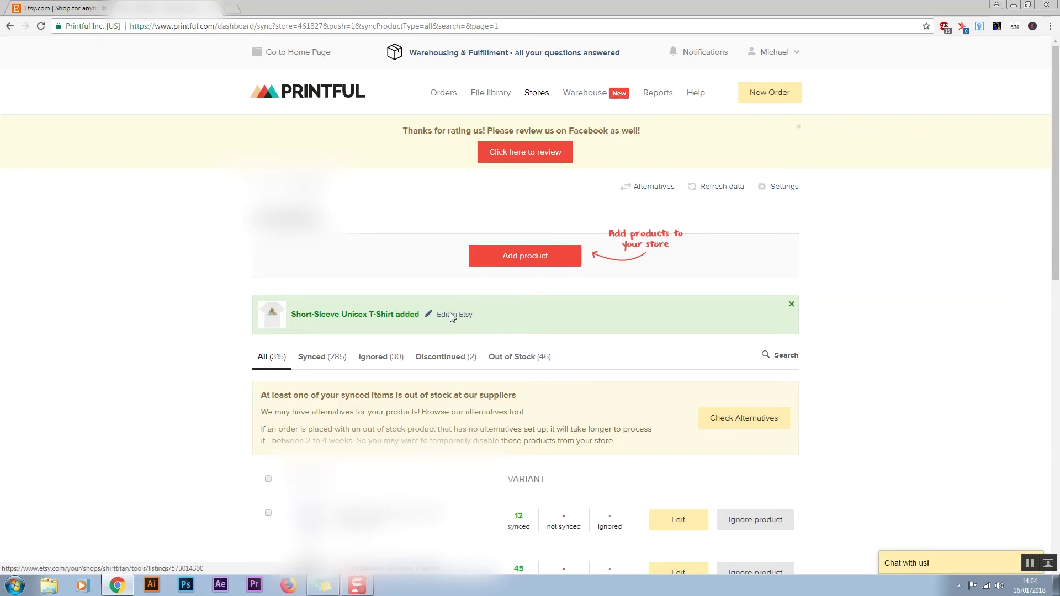
- Open the added T-shirt's listing in Etsy and look through its details, production partners, inventory and variation prices
{"action": "left_click", "coordinate": [452, 316]}
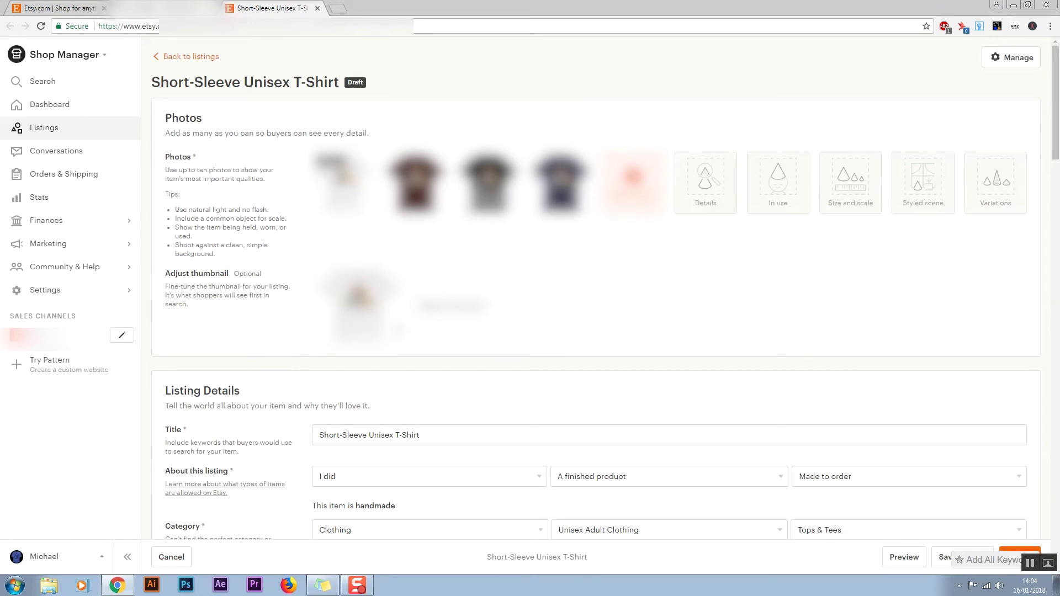
{"action": "scroll", "coordinate": [366, 353], "scroll_direction": "down", "scroll_amount": 2}
{"action": "scroll", "coordinate": [366, 354], "scroll_direction": "down", "scroll_amount": 5}
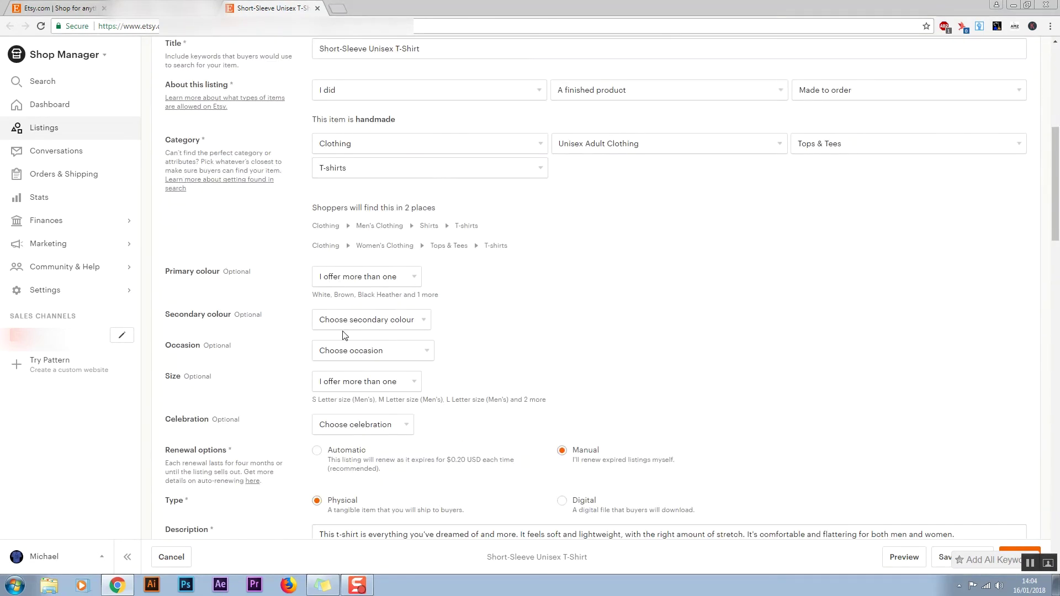
{"action": "scroll", "coordinate": [353, 326], "scroll_direction": "down", "scroll_amount": 3}
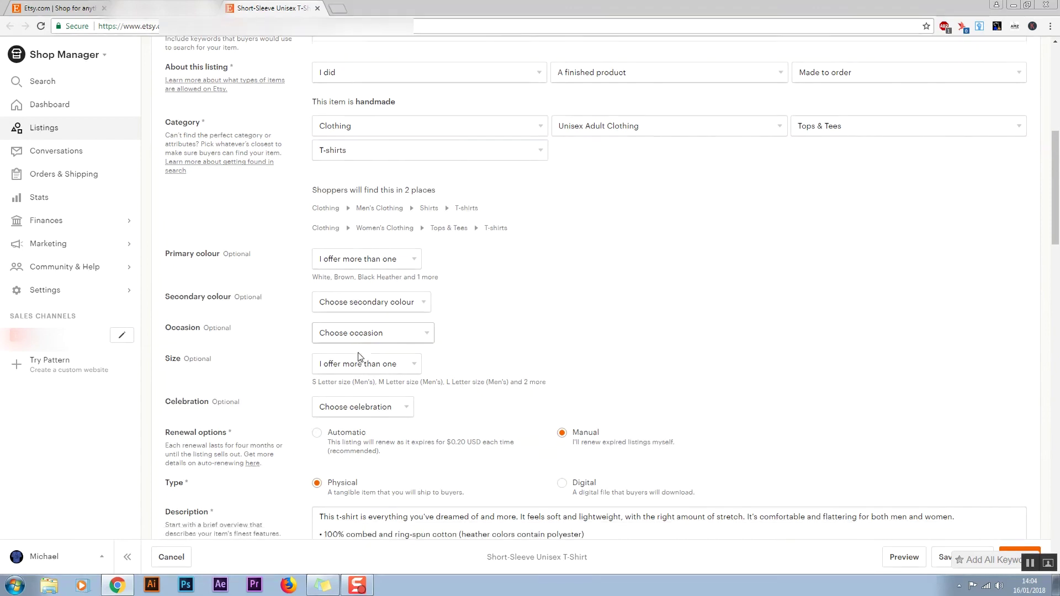
{"action": "scroll", "coordinate": [330, 333], "scroll_direction": "down", "scroll_amount": 5}
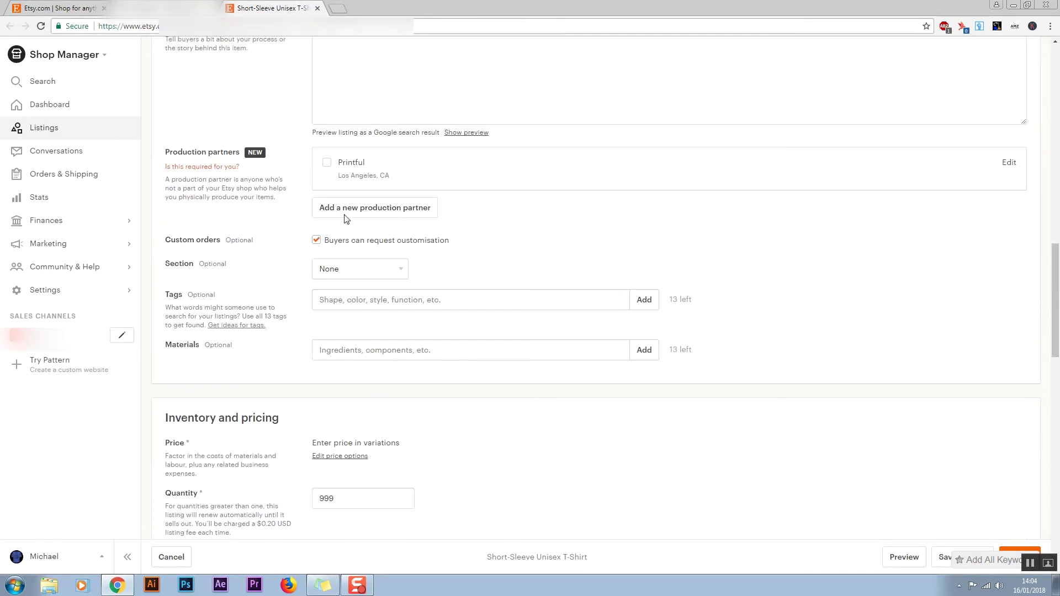
{"action": "scroll", "coordinate": [386, 387], "scroll_direction": "down", "scroll_amount": 3}
{"action": "scroll", "coordinate": [357, 450], "scroll_direction": "down", "scroll_amount": 3}
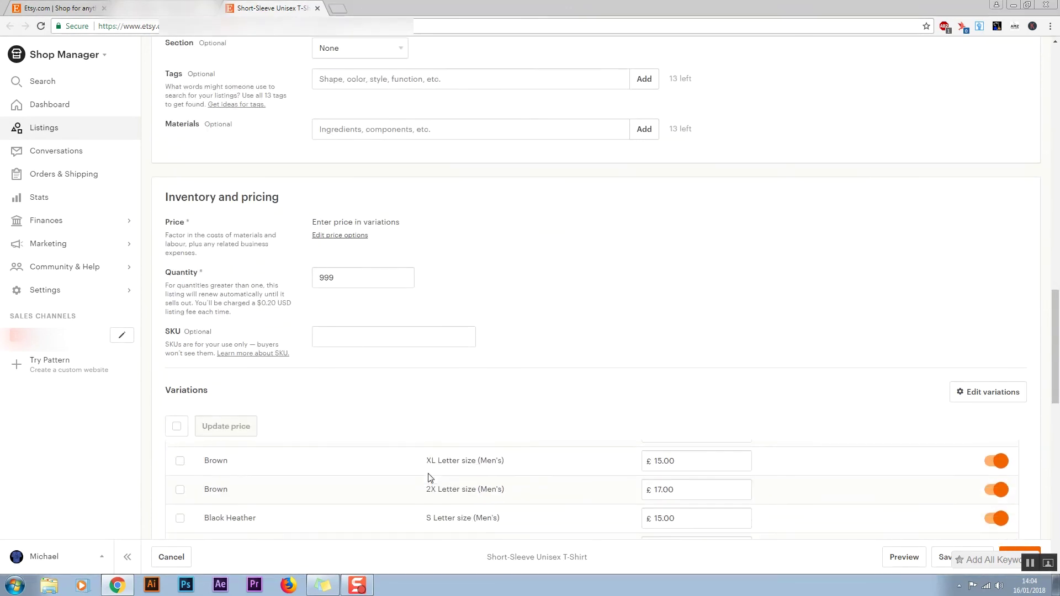
- Check the Etsy listing's title, category, colour and size attributes
{"action": "scroll", "coordinate": [428, 405], "scroll_direction": "up", "scroll_amount": 12}
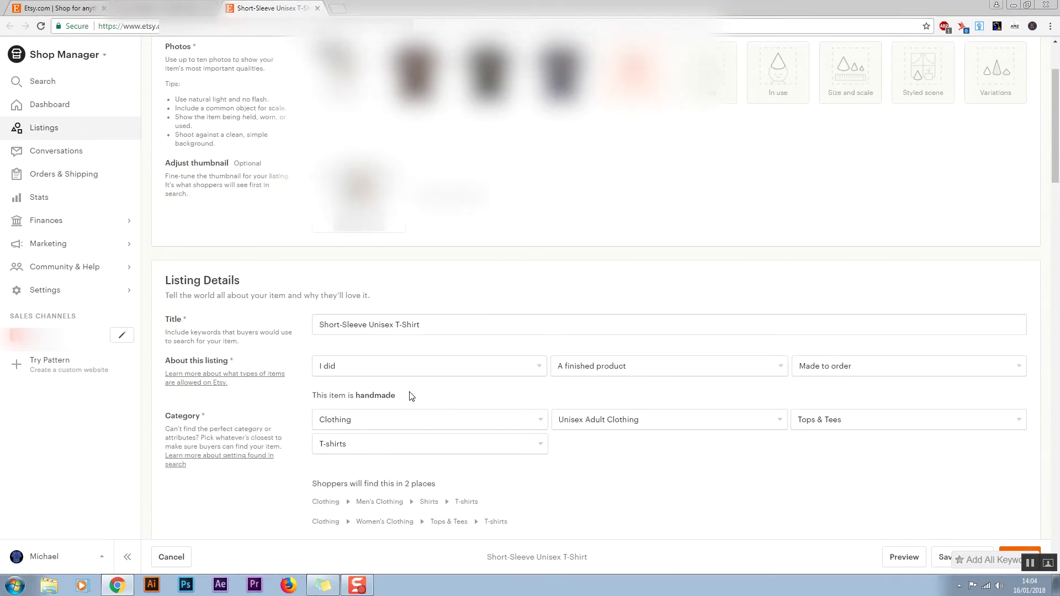
{"action": "scroll", "coordinate": [414, 394], "scroll_direction": "down", "scroll_amount": 2}
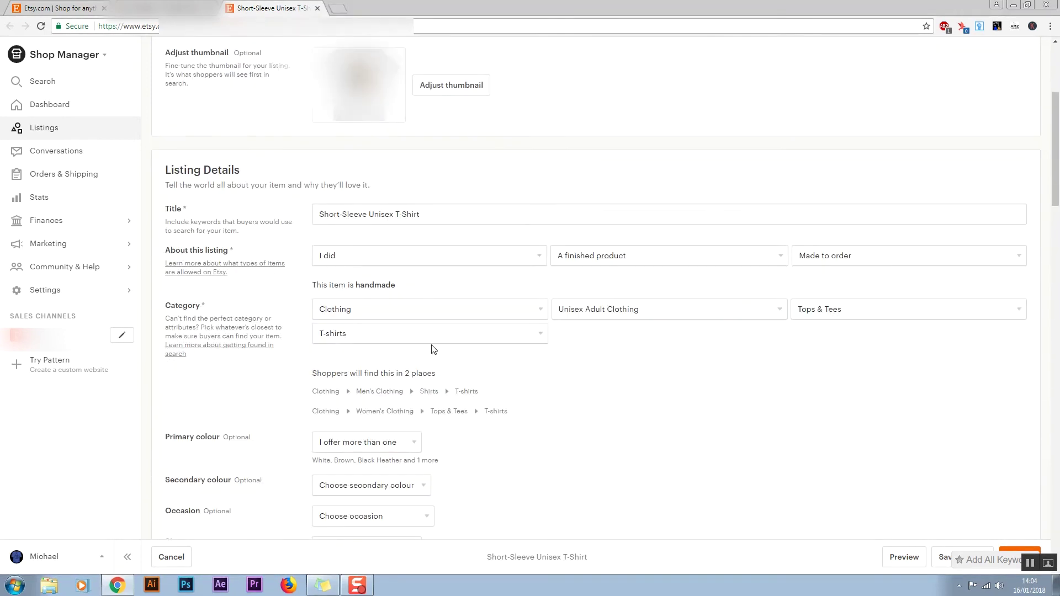
{"action": "left_click_drag", "start_coordinate": [438, 218], "coordinate": [374, 214]}
{"action": "scroll", "coordinate": [425, 258], "scroll_direction": "down", "scroll_amount": 7}
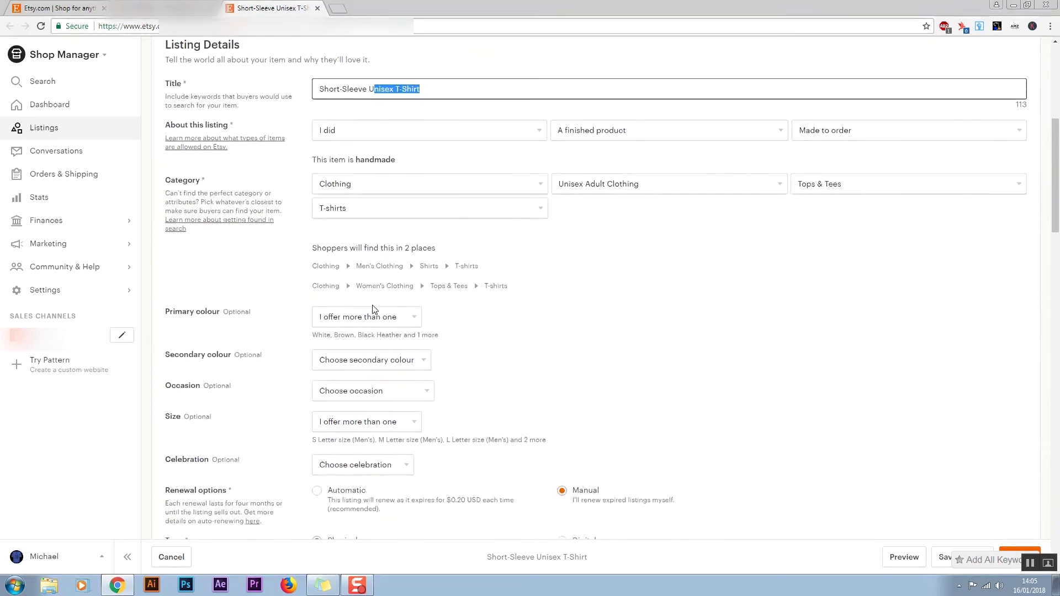
- Check the T-shirt listing's description and production partner section, and open the shop's production partner settings
{"action": "left_click_drag", "start_coordinate": [347, 321], "coordinate": [367, 358]}
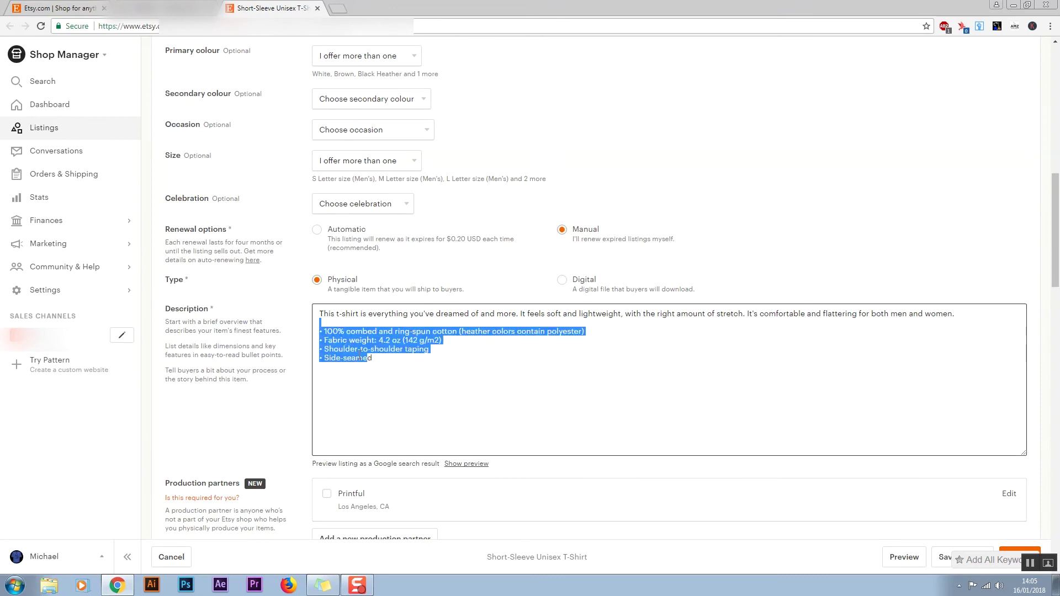
{"action": "scroll", "coordinate": [308, 334], "scroll_direction": "down", "scroll_amount": 3}
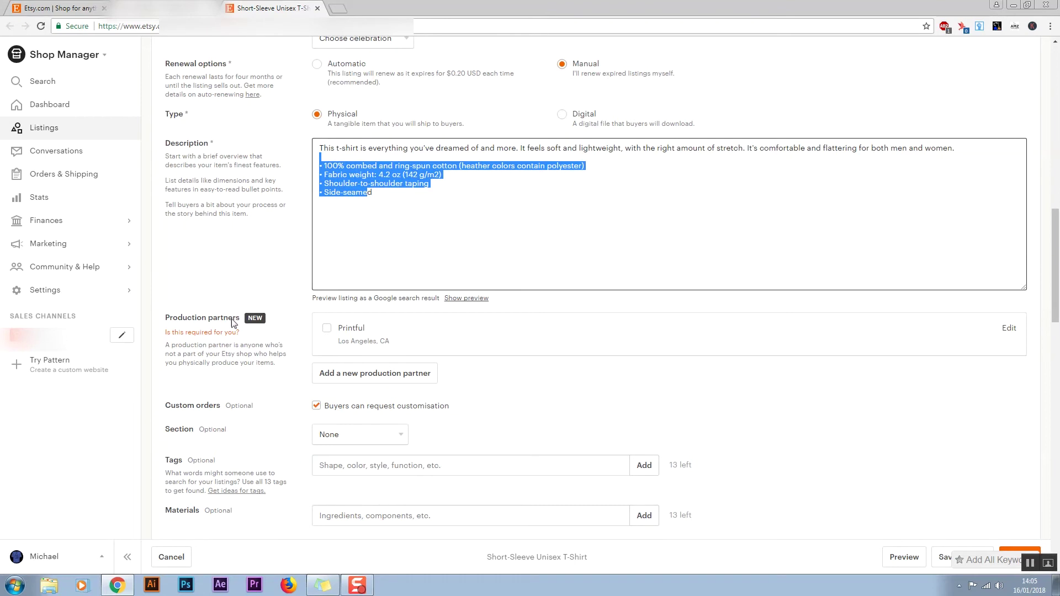
{"action": "left_click", "coordinate": [120, 292]}
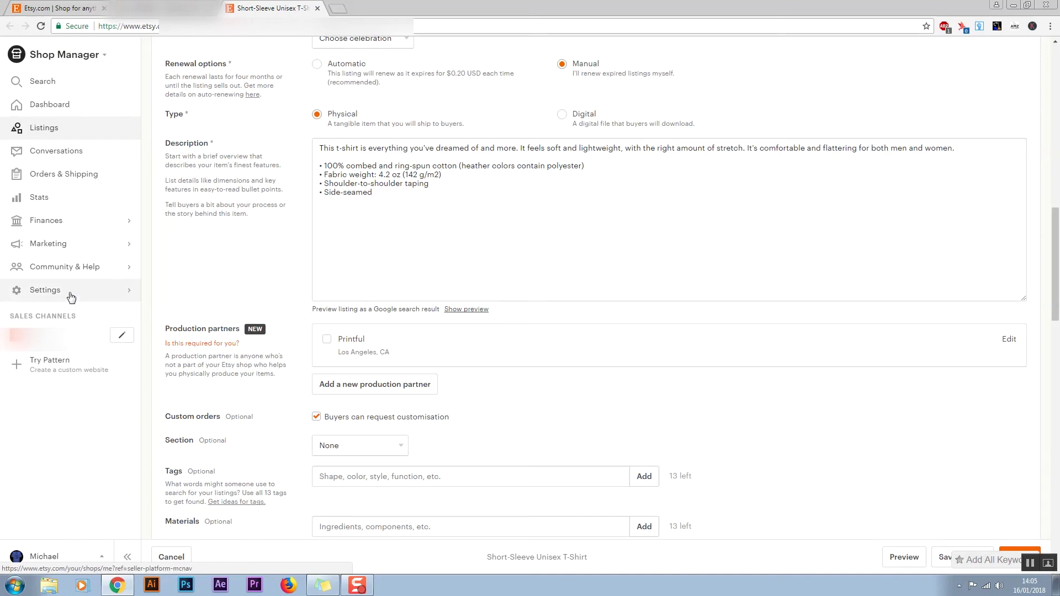
{"action": "mouse_move", "coordinate": [71, 299]}
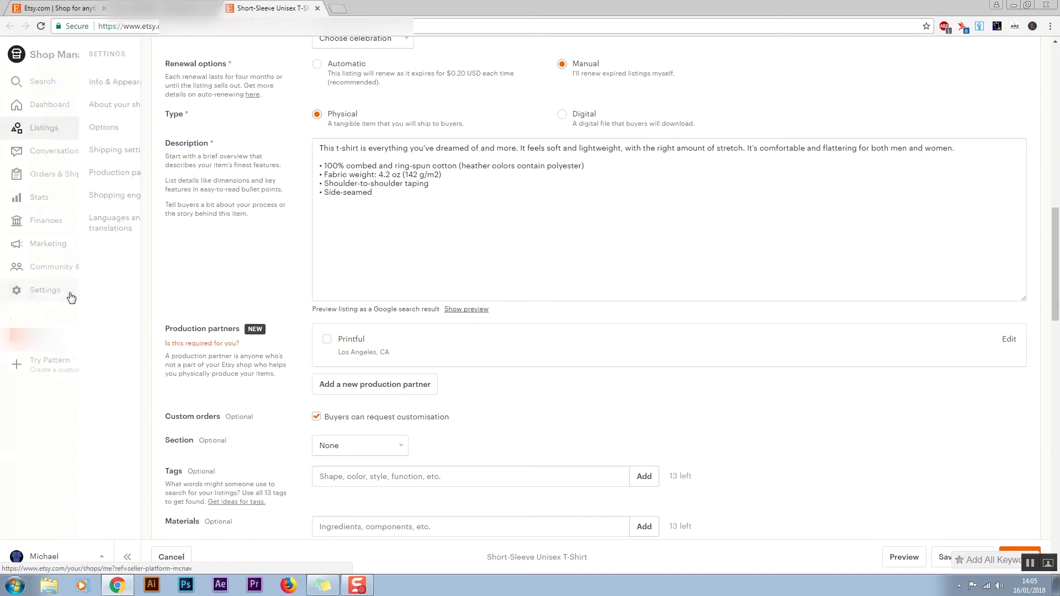
{"action": "left_click", "coordinate": [93, 178]}
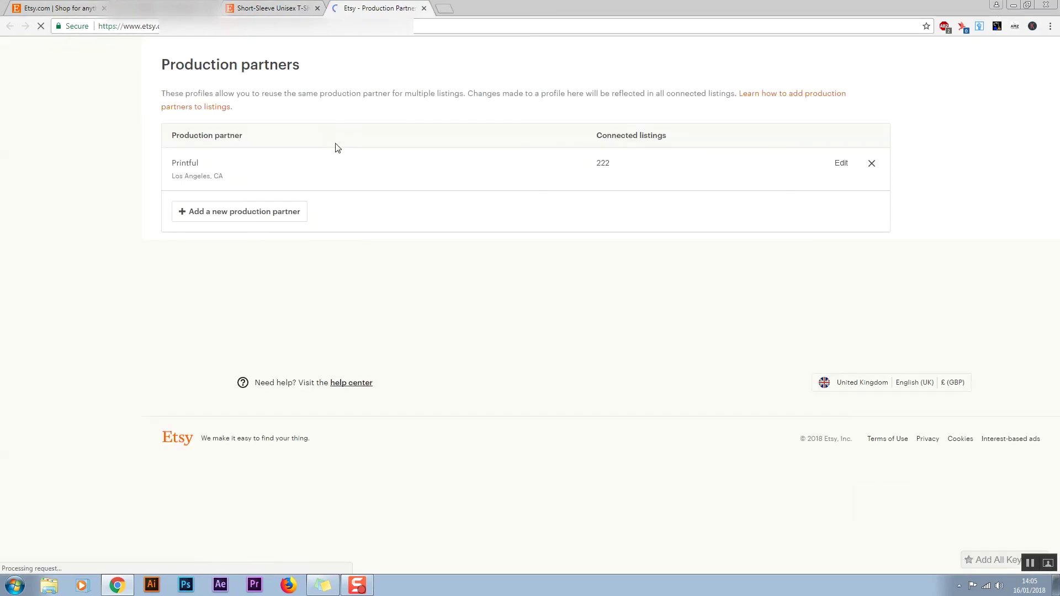
{"action": "left_click", "coordinate": [239, 214]}
{"action": "left_click", "coordinate": [536, 206]}
{"action": "type", "text": "Printful"}
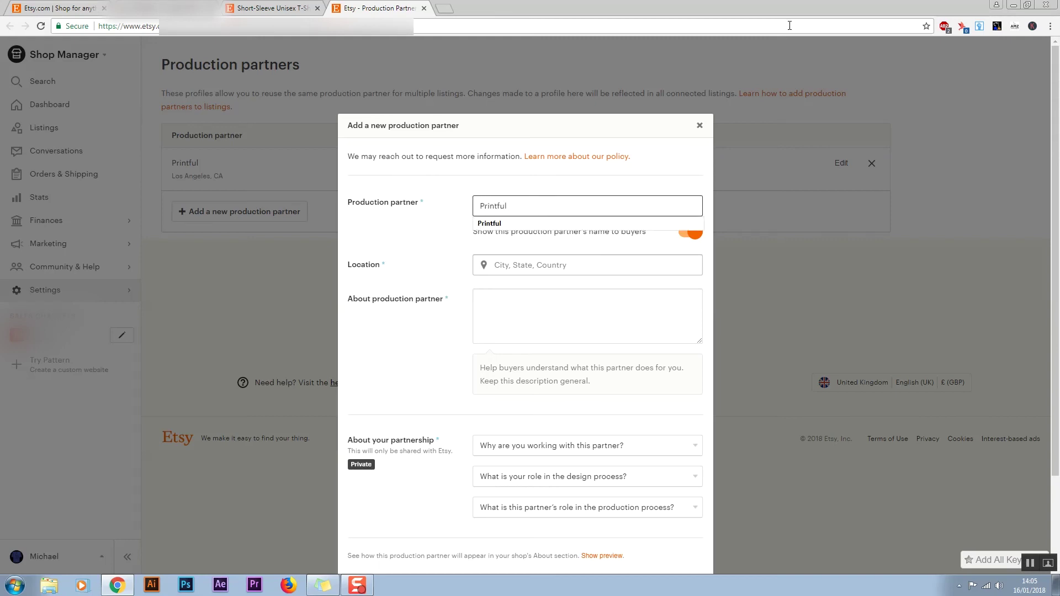
{"action": "left_click", "coordinate": [577, 265]}
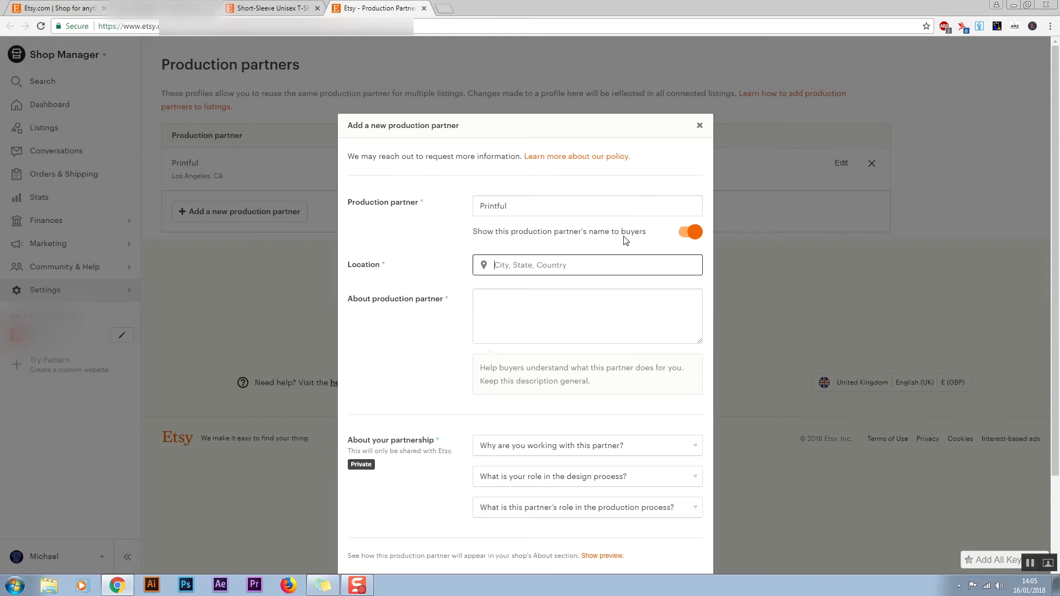
{"action": "left_click", "coordinate": [698, 126]}
- Open the existing Printful production partner for editing and check its name, location and description
{"action": "left_click", "coordinate": [840, 163]}
{"action": "double_click", "coordinate": [531, 263]}
{"action": "key", "text": "End"}
{"action": "left_click_drag", "start_coordinate": [557, 321], "coordinate": [491, 321]}
{"action": "left_click", "coordinate": [580, 321]}
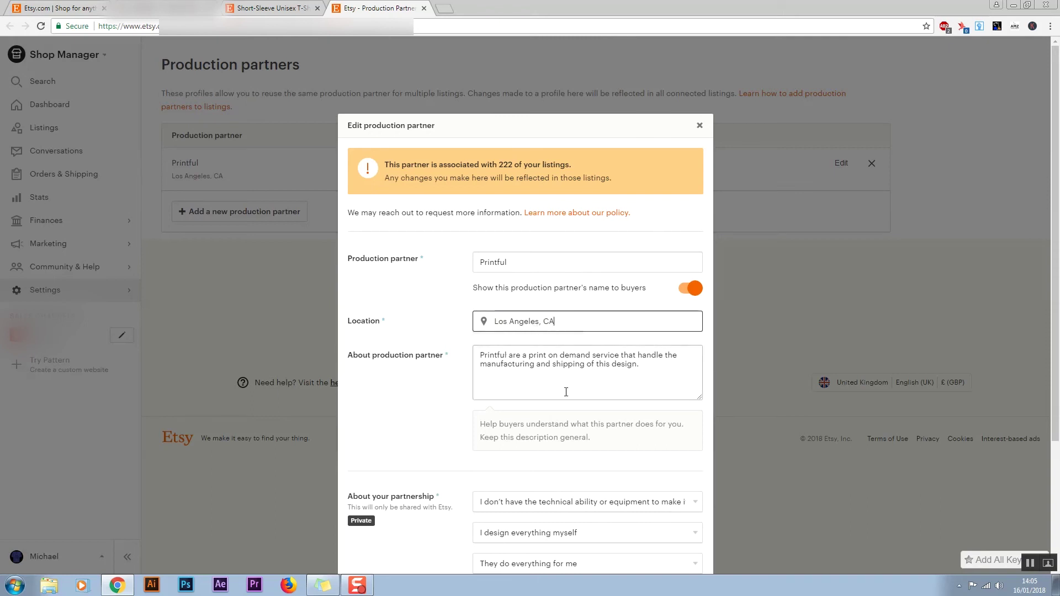
{"action": "left_click_drag", "start_coordinate": [674, 362], "coordinate": [480, 359]}
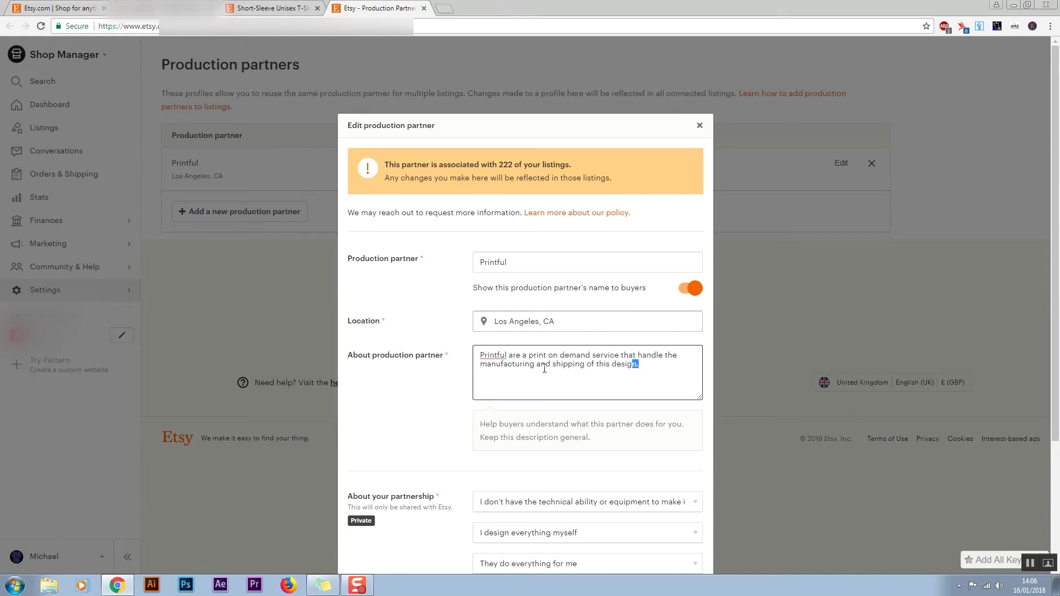
{"action": "scroll", "coordinate": [425, 362], "scroll_direction": "down", "scroll_amount": 2}
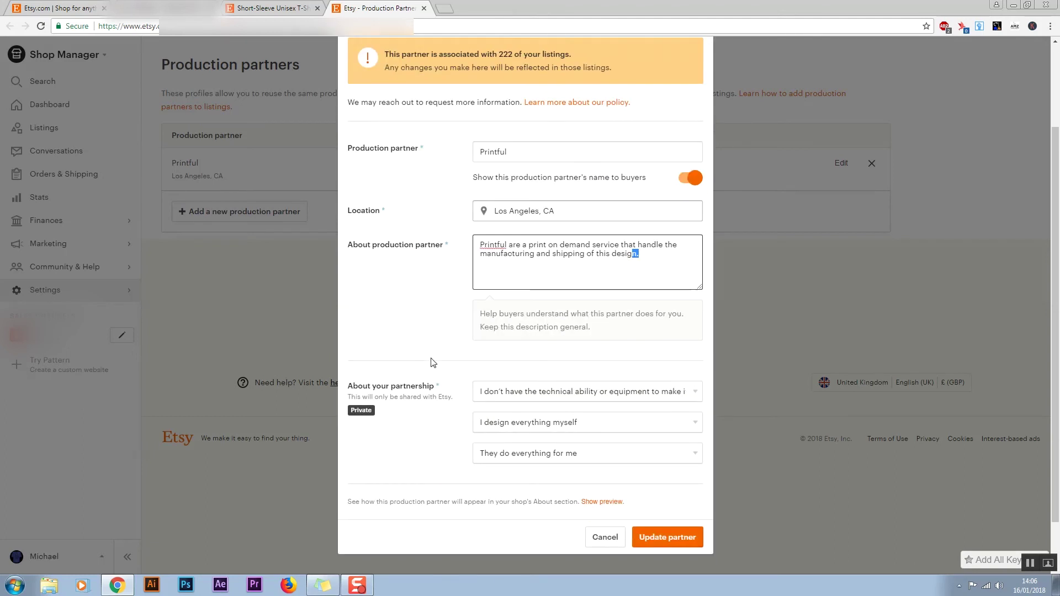
{"action": "scroll", "coordinate": [432, 362], "scroll_direction": "down", "scroll_amount": 1}
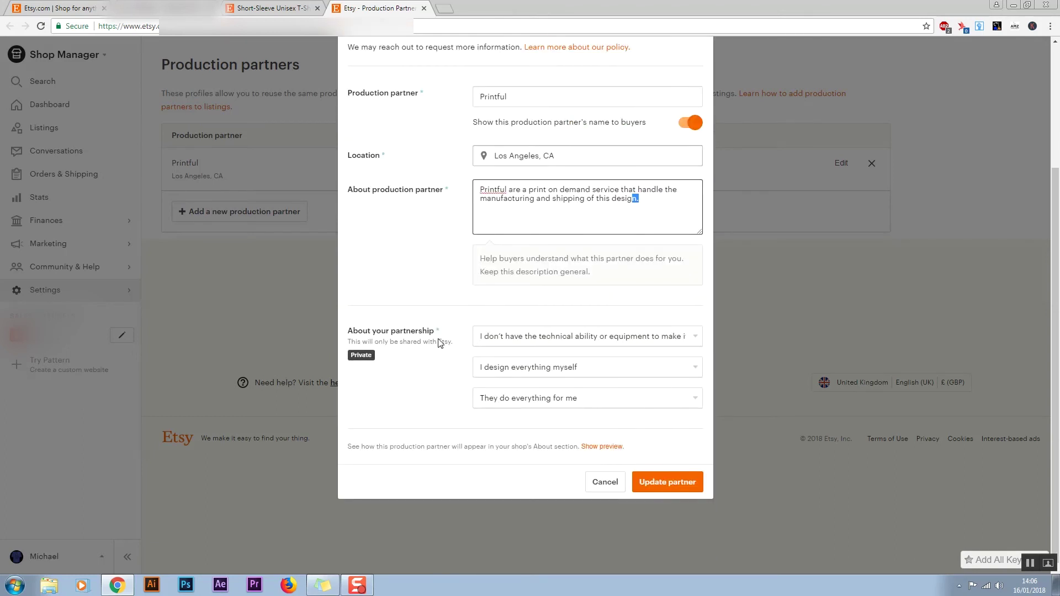
- Answer the partnership questions with no technical ability or equipment, "I design everything myself" and "They do everything for me", and update the partner
{"action": "left_click", "coordinate": [528, 335]}
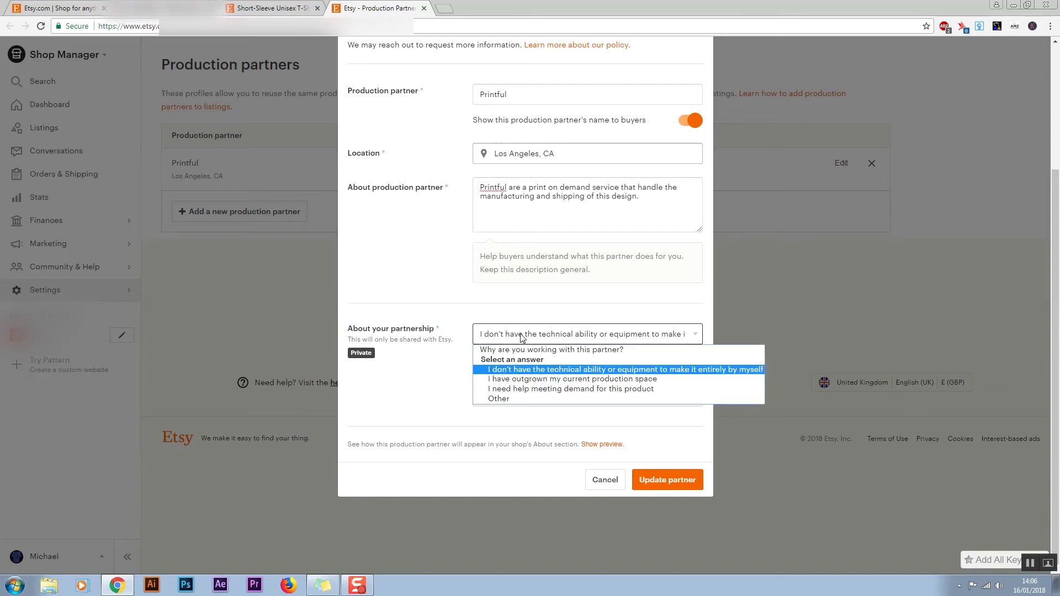
{"action": "left_click", "coordinate": [563, 369]}
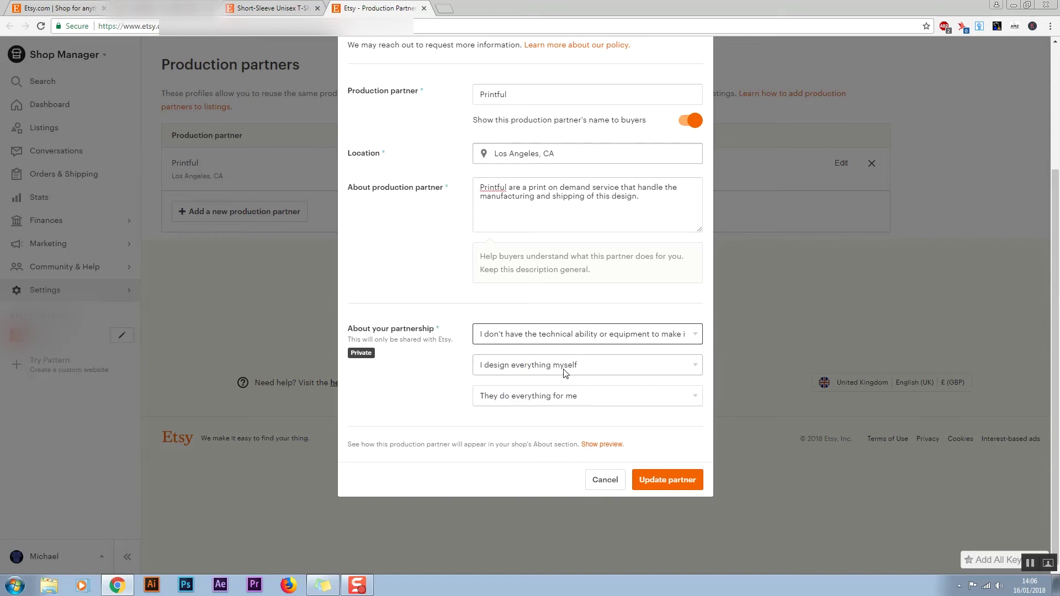
{"action": "left_click", "coordinate": [525, 373]}
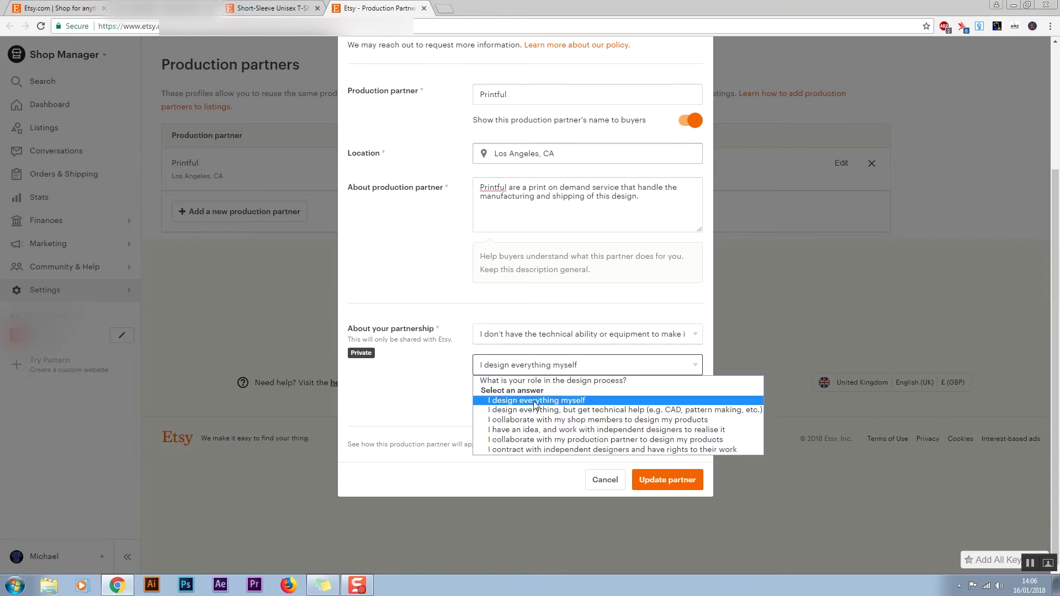
{"action": "left_click", "coordinate": [571, 403]}
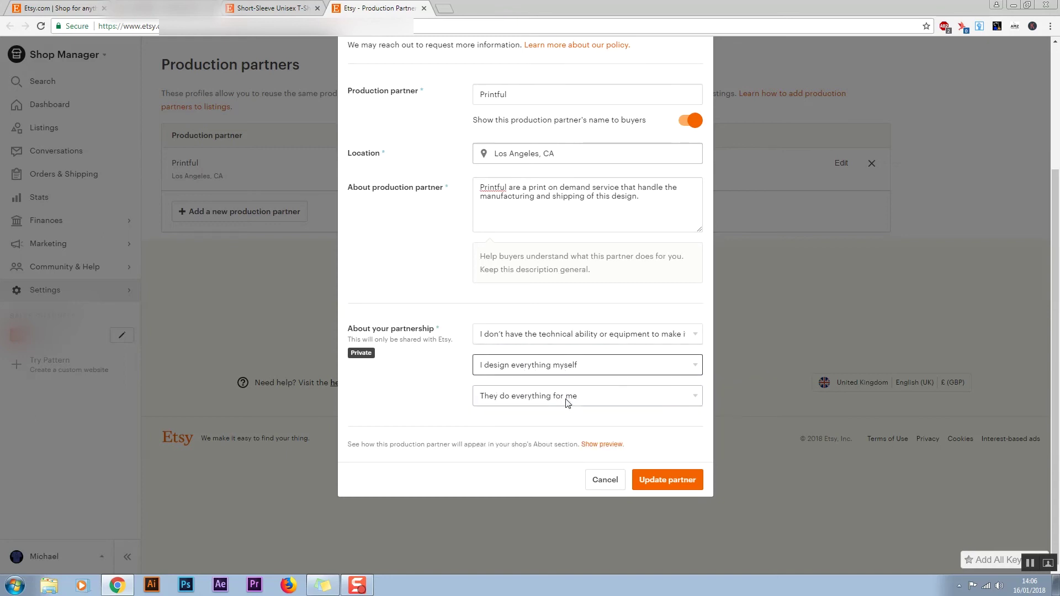
{"action": "left_click", "coordinate": [529, 393]}
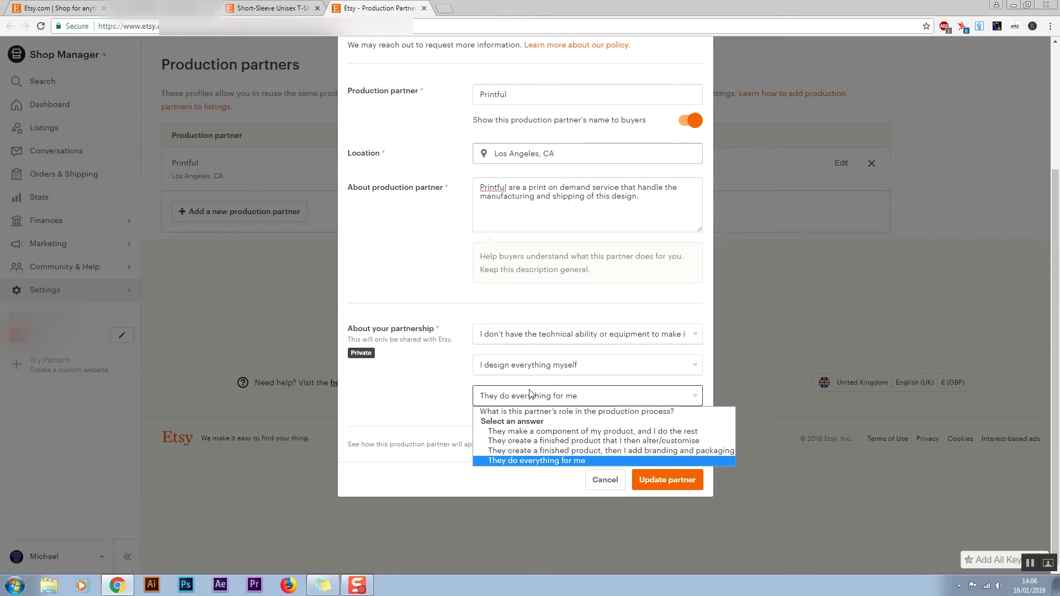
{"action": "left_click", "coordinate": [529, 462]}
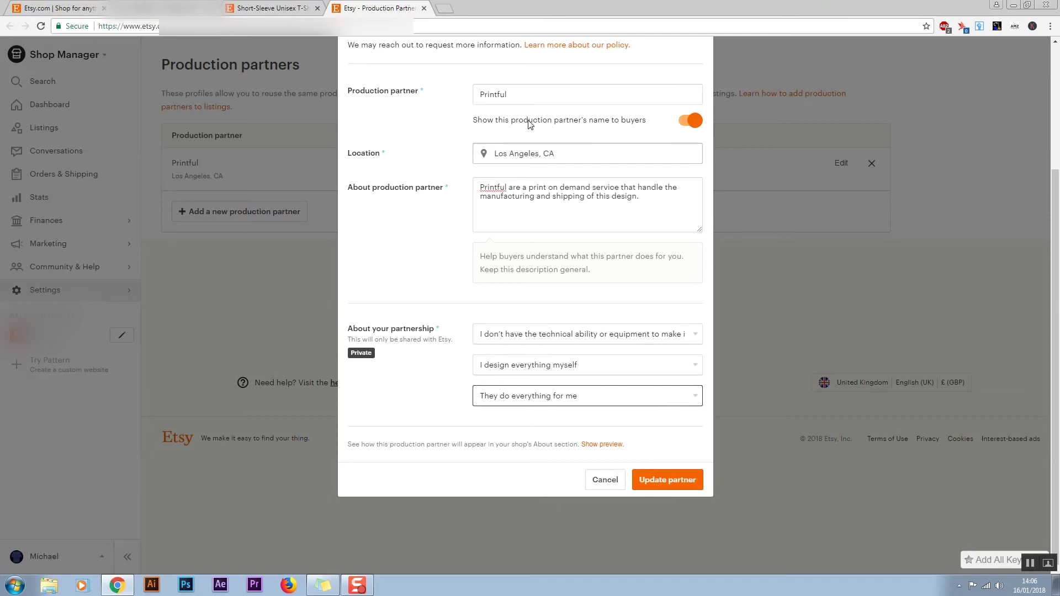
{"action": "left_click", "coordinate": [664, 479]}
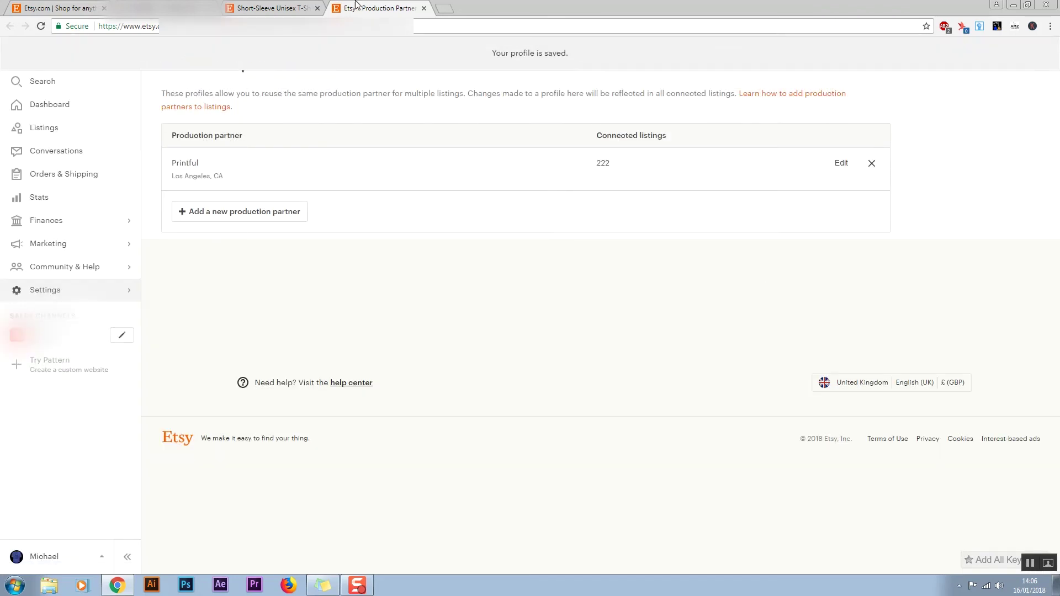
- Return to the T-shirt listing and assign Printful as its production partner
{"action": "left_click", "coordinate": [271, 8]}
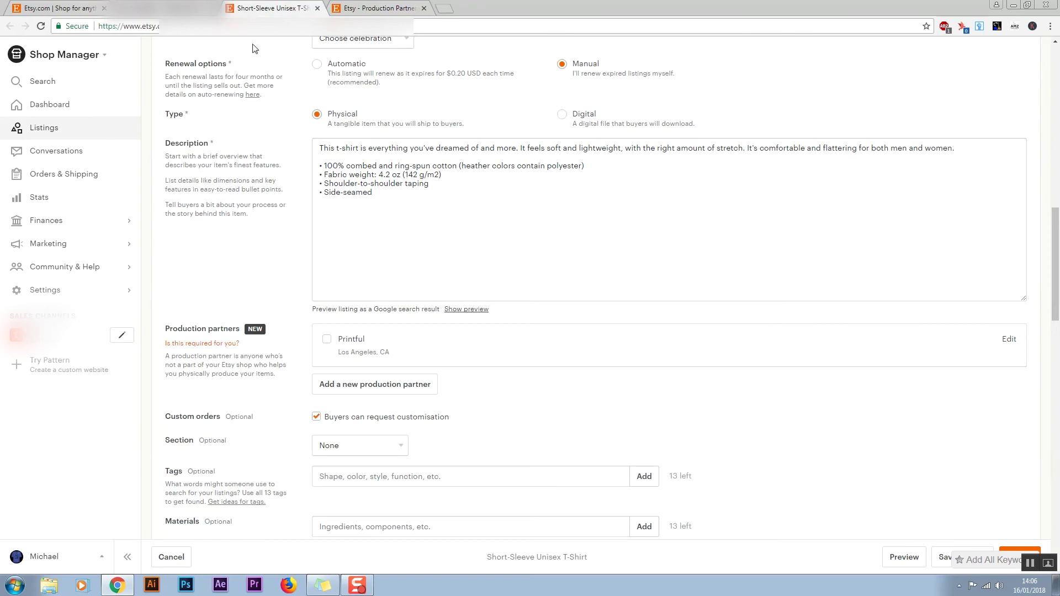
{"action": "scroll", "coordinate": [276, 165], "scroll_direction": "down", "scroll_amount": 1}
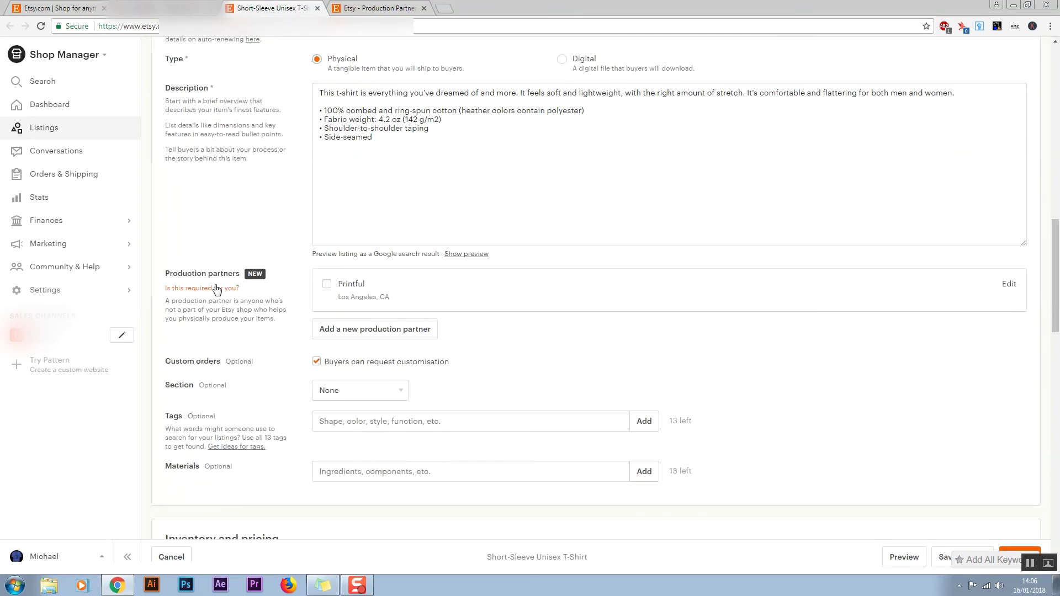
{"action": "left_click_drag", "start_coordinate": [172, 273], "coordinate": [208, 274]}
{"action": "left_click", "coordinate": [270, 272]}
{"action": "left_click", "coordinate": [327, 284]}
- Look over the listing's tags, materials, quantity, variation prices and photos
{"action": "scroll", "coordinate": [556, 438], "scroll_direction": "down", "scroll_amount": 1}
{"action": "left_click", "coordinate": [461, 366]}
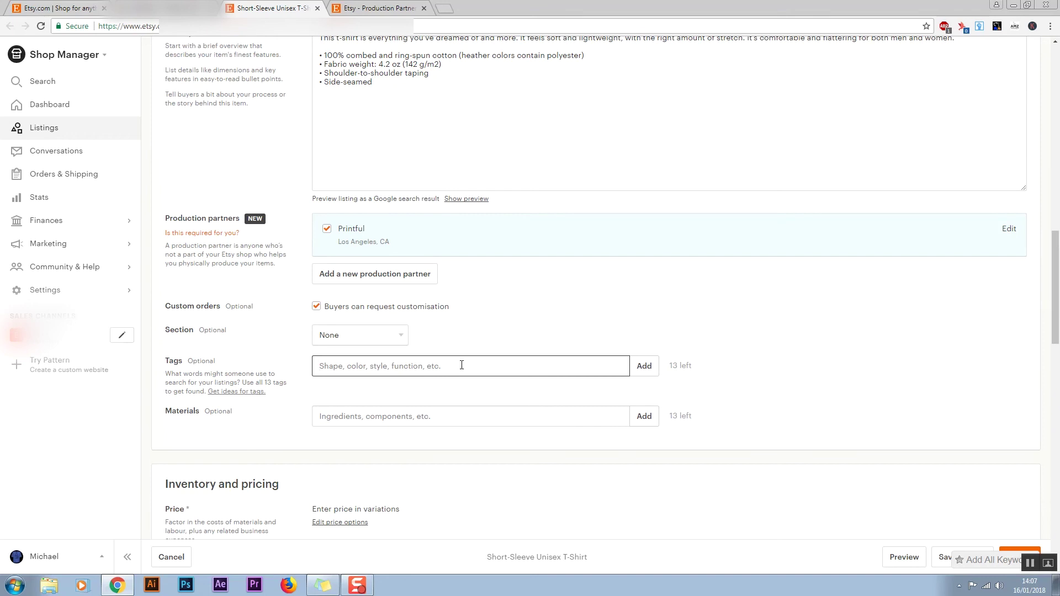
{"action": "scroll", "coordinate": [465, 386], "scroll_direction": "down", "scroll_amount": 9}
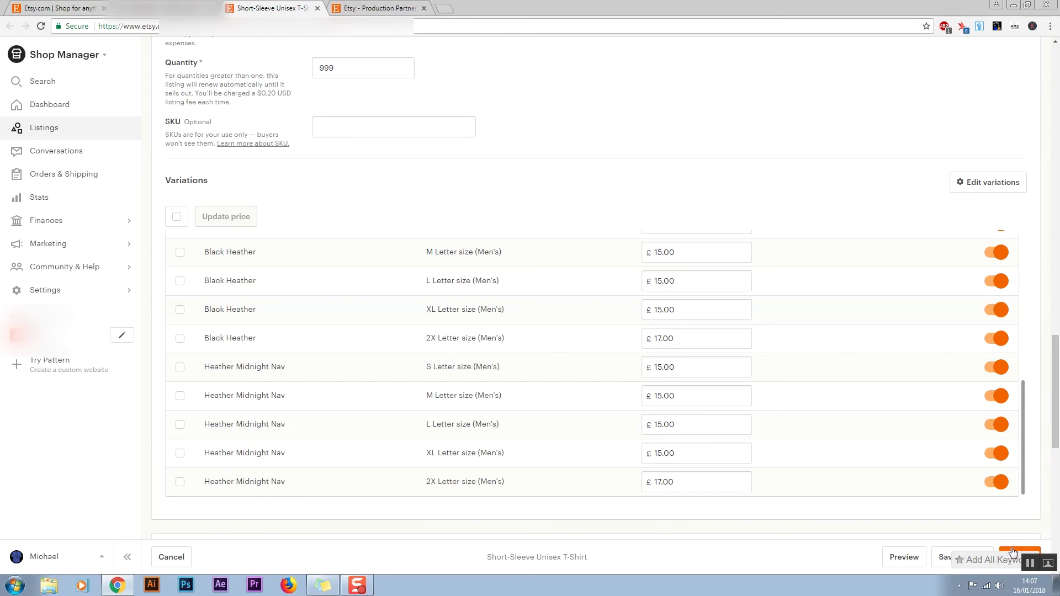
{"action": "scroll", "coordinate": [524, 306], "scroll_direction": "up", "scroll_amount": 8}
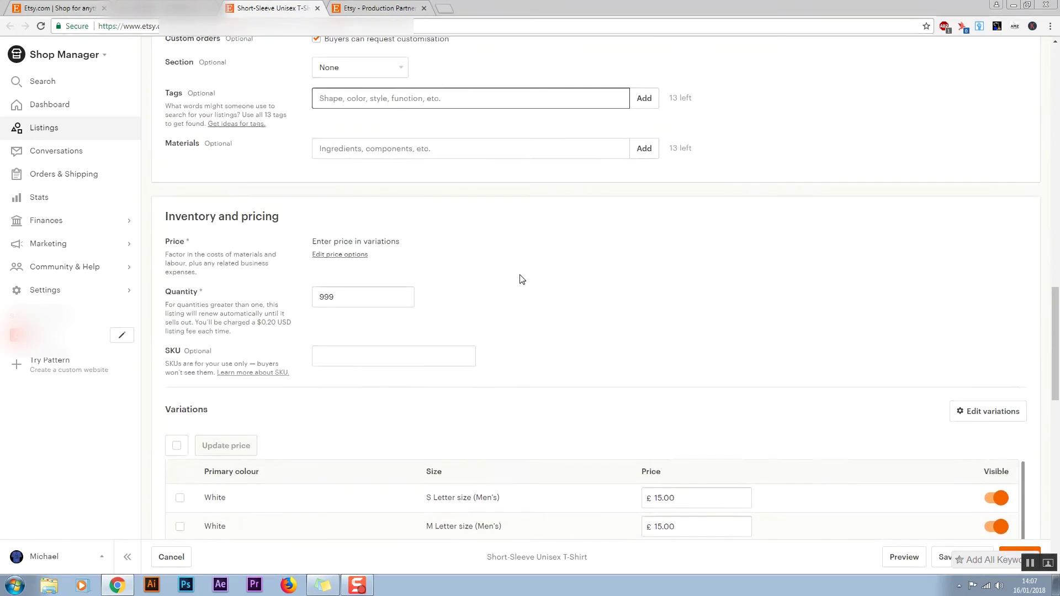
{"action": "scroll", "coordinate": [522, 279], "scroll_direction": "up", "scroll_amount": 15}
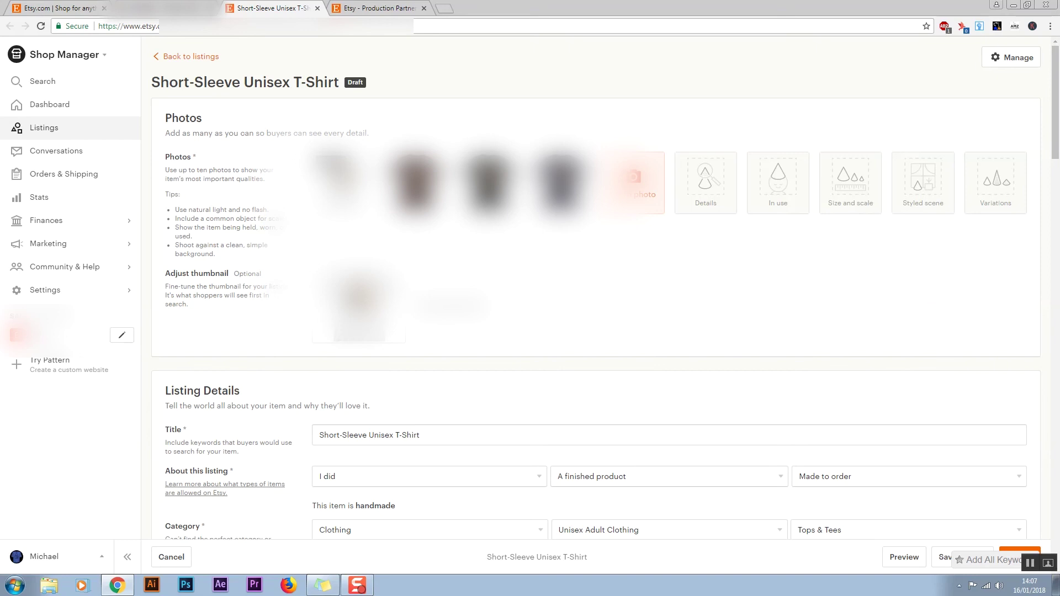
- Switch to Printful, open the orders list, and view the newest order's pricing breakdown and history before closing it
{"action": "left_click", "coordinate": [386, 7]}
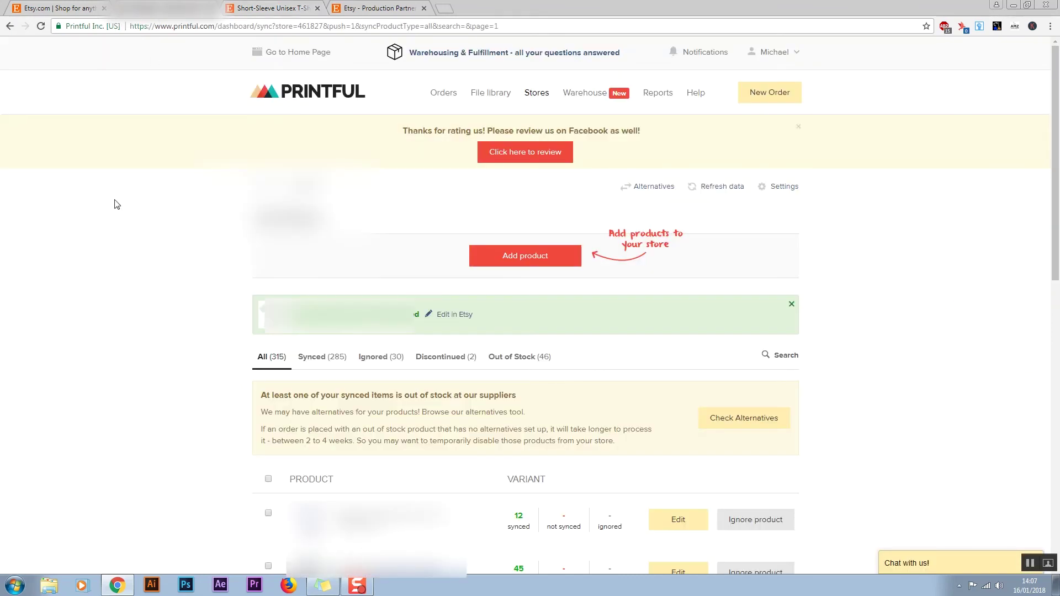
{"action": "left_click", "coordinate": [457, 93]}
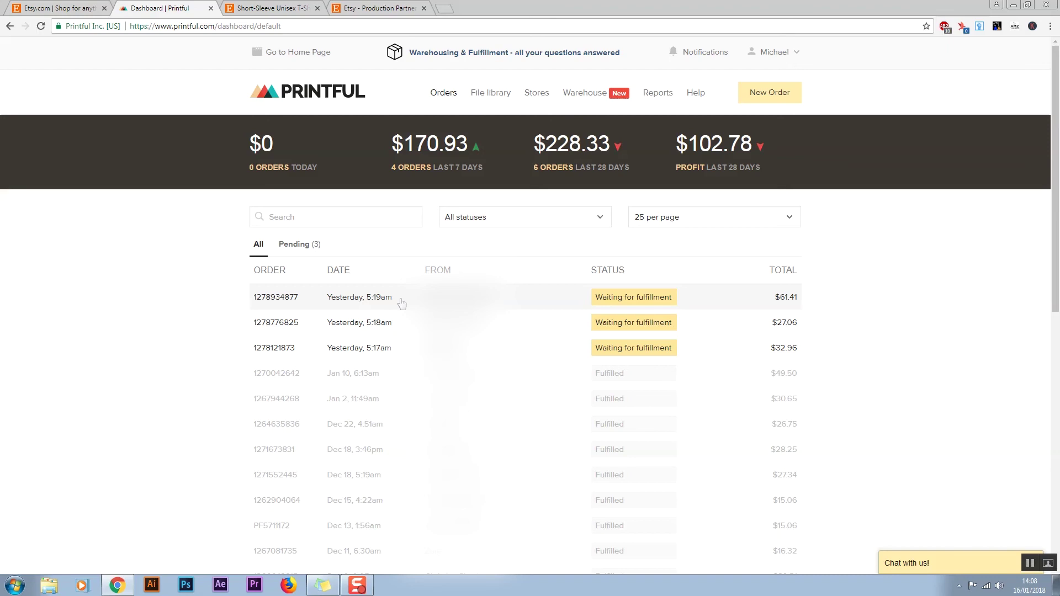
{"action": "left_click", "coordinate": [520, 290]}
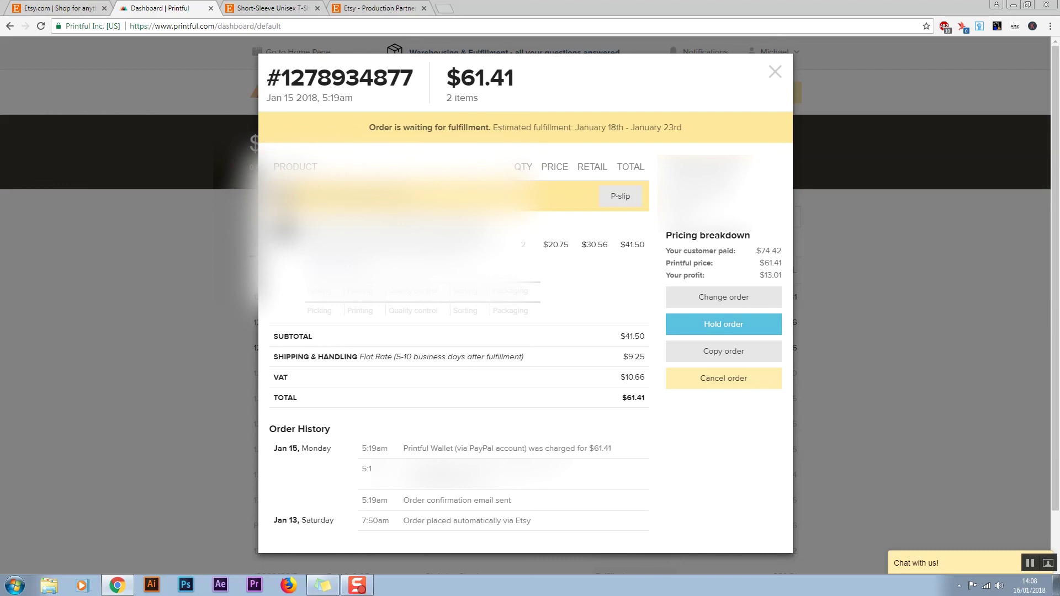
{"action": "left_click", "coordinate": [775, 72]}
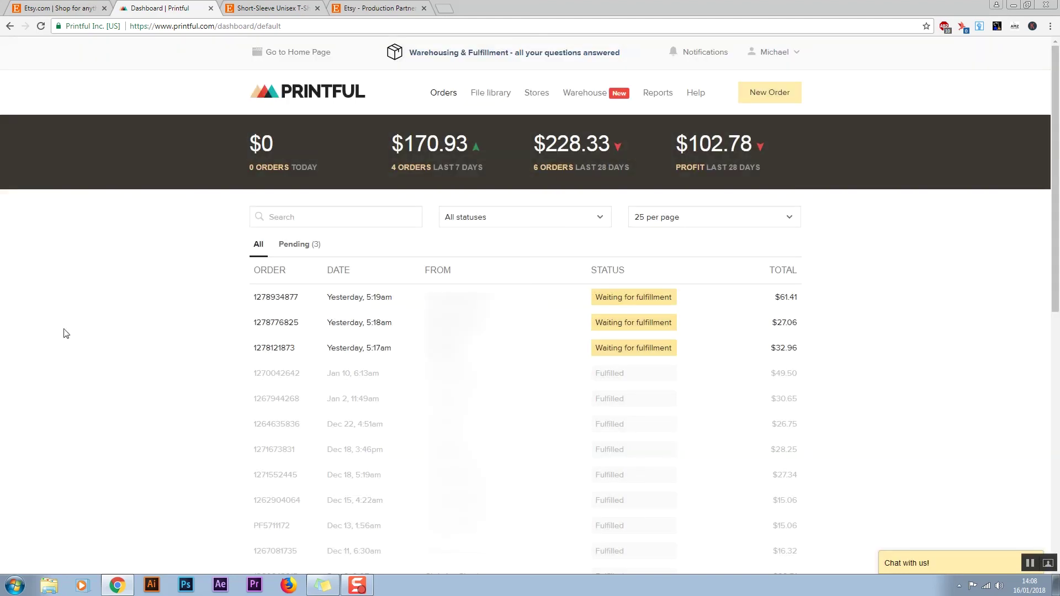